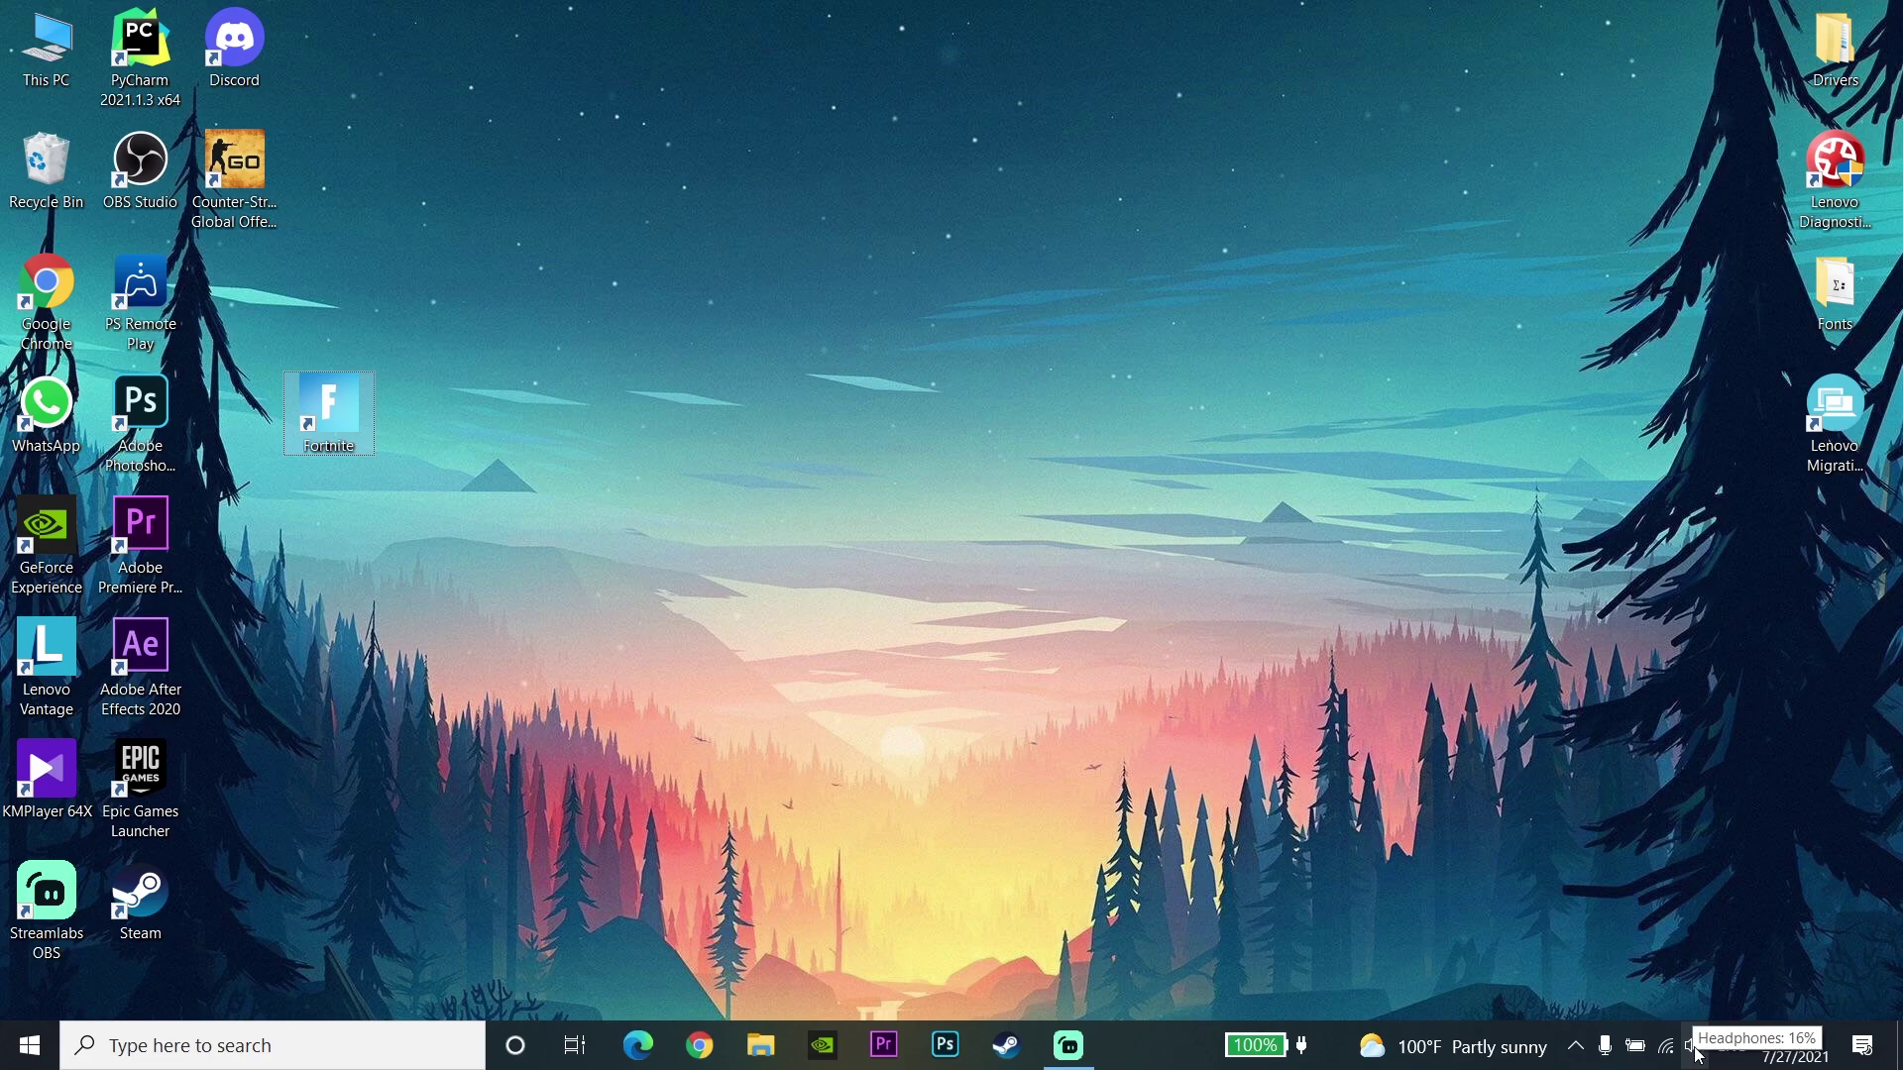
- Set External Mic (Realtek(R) Audio) as the input device in Windows Sound settings
right_click(1696, 1048)
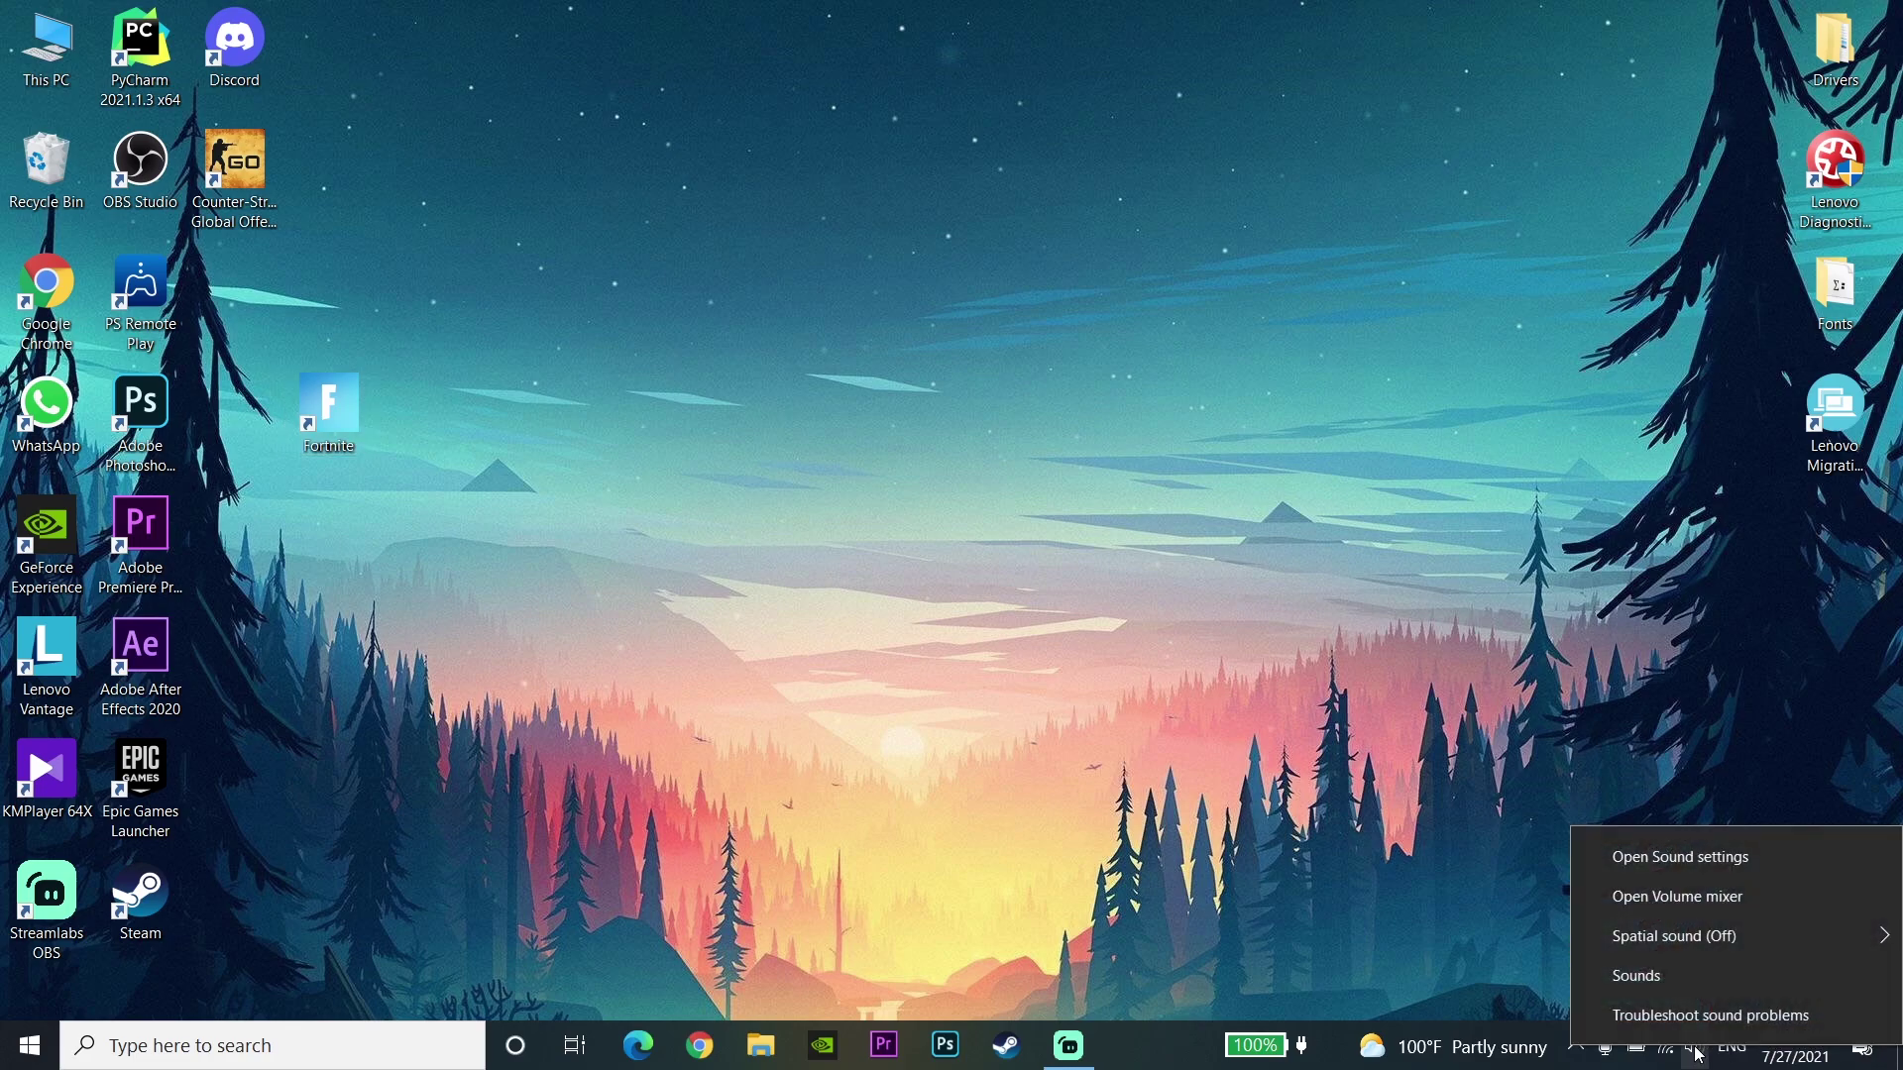
click(1756, 874)
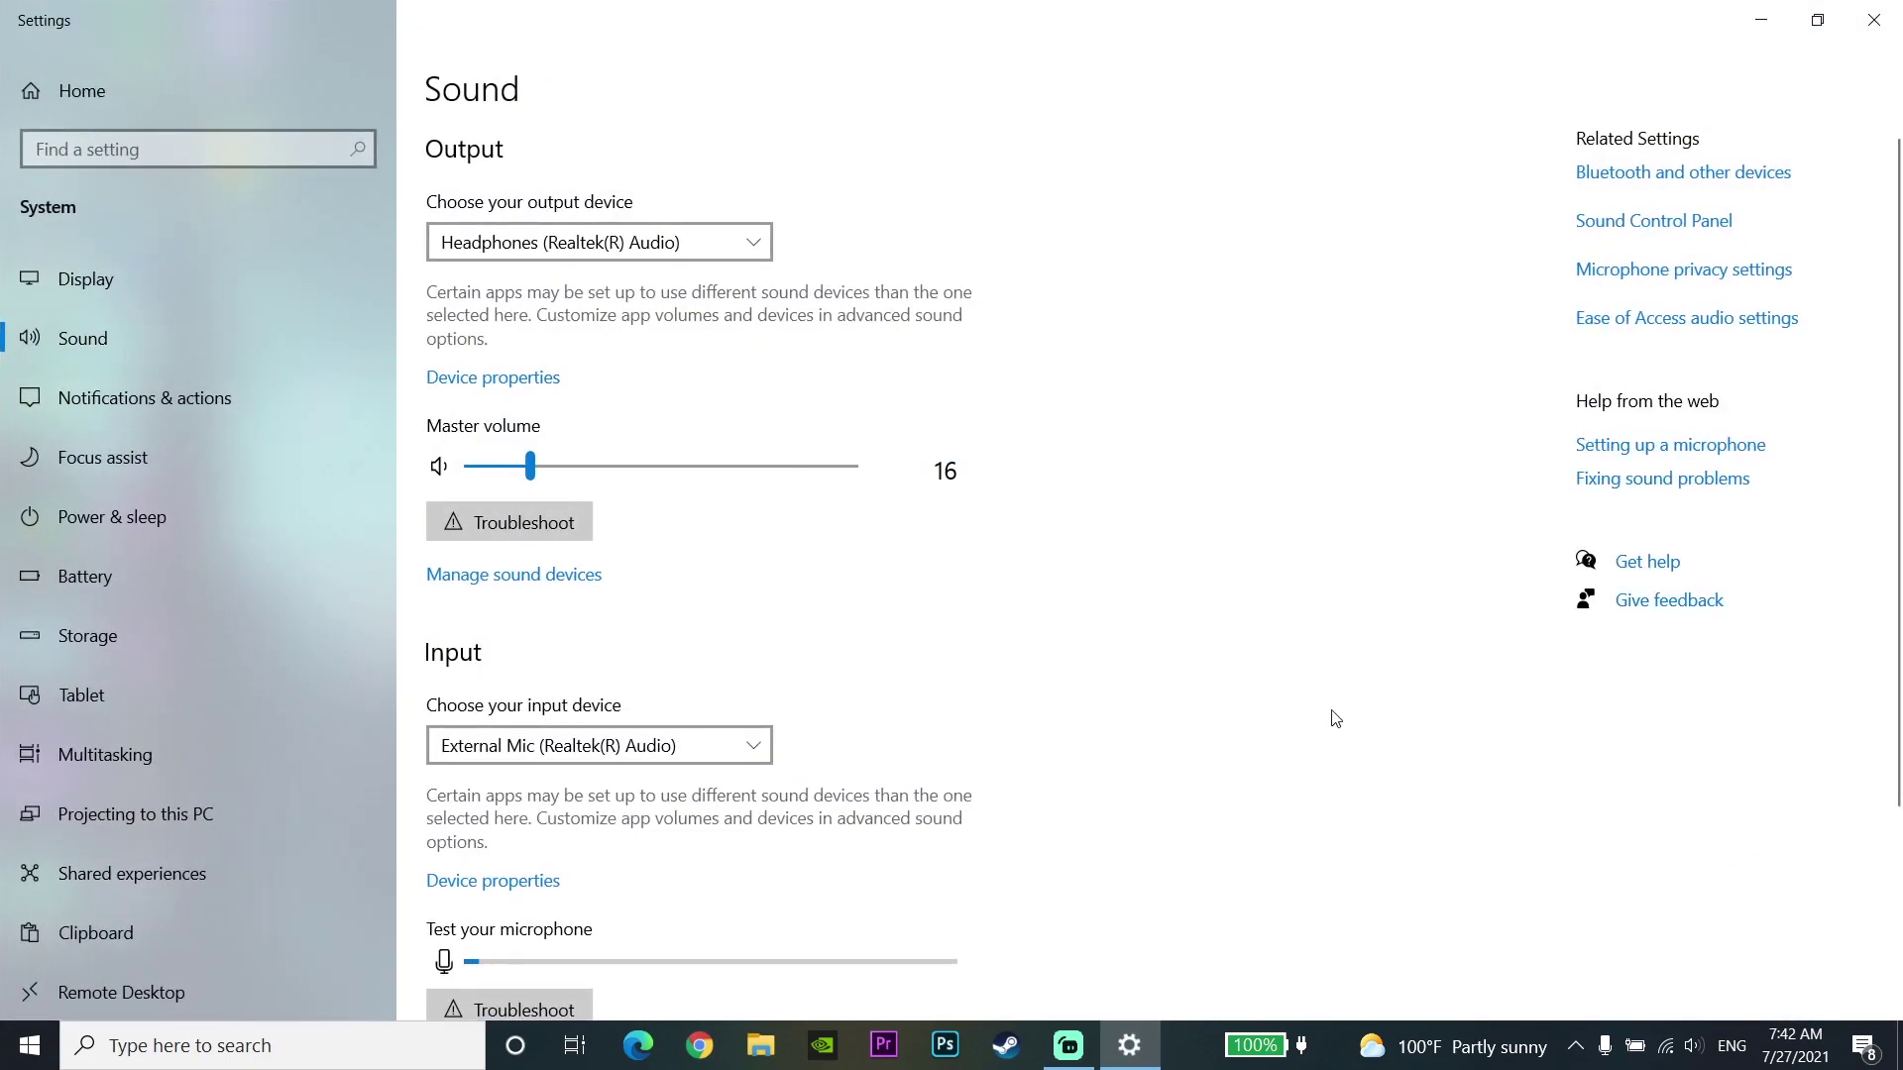
scroll(981, 748, down, 3)
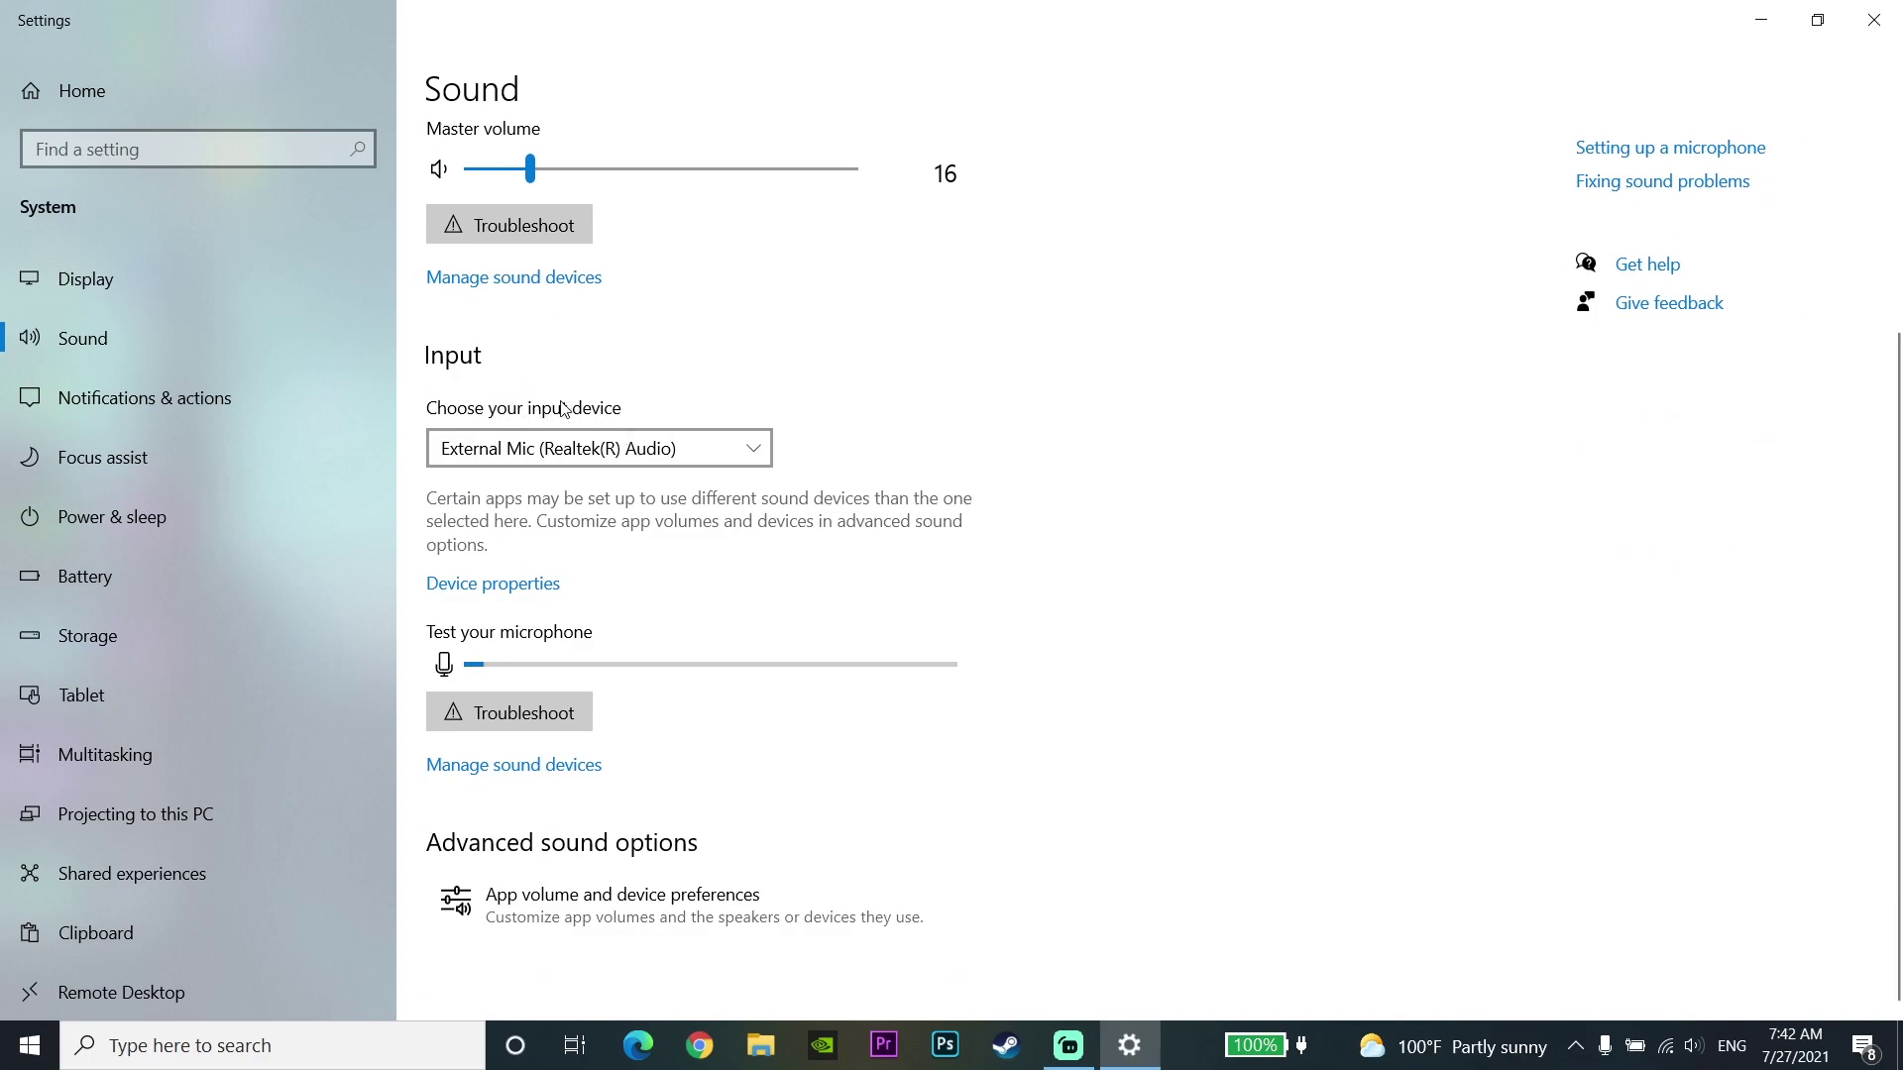
click(544, 449)
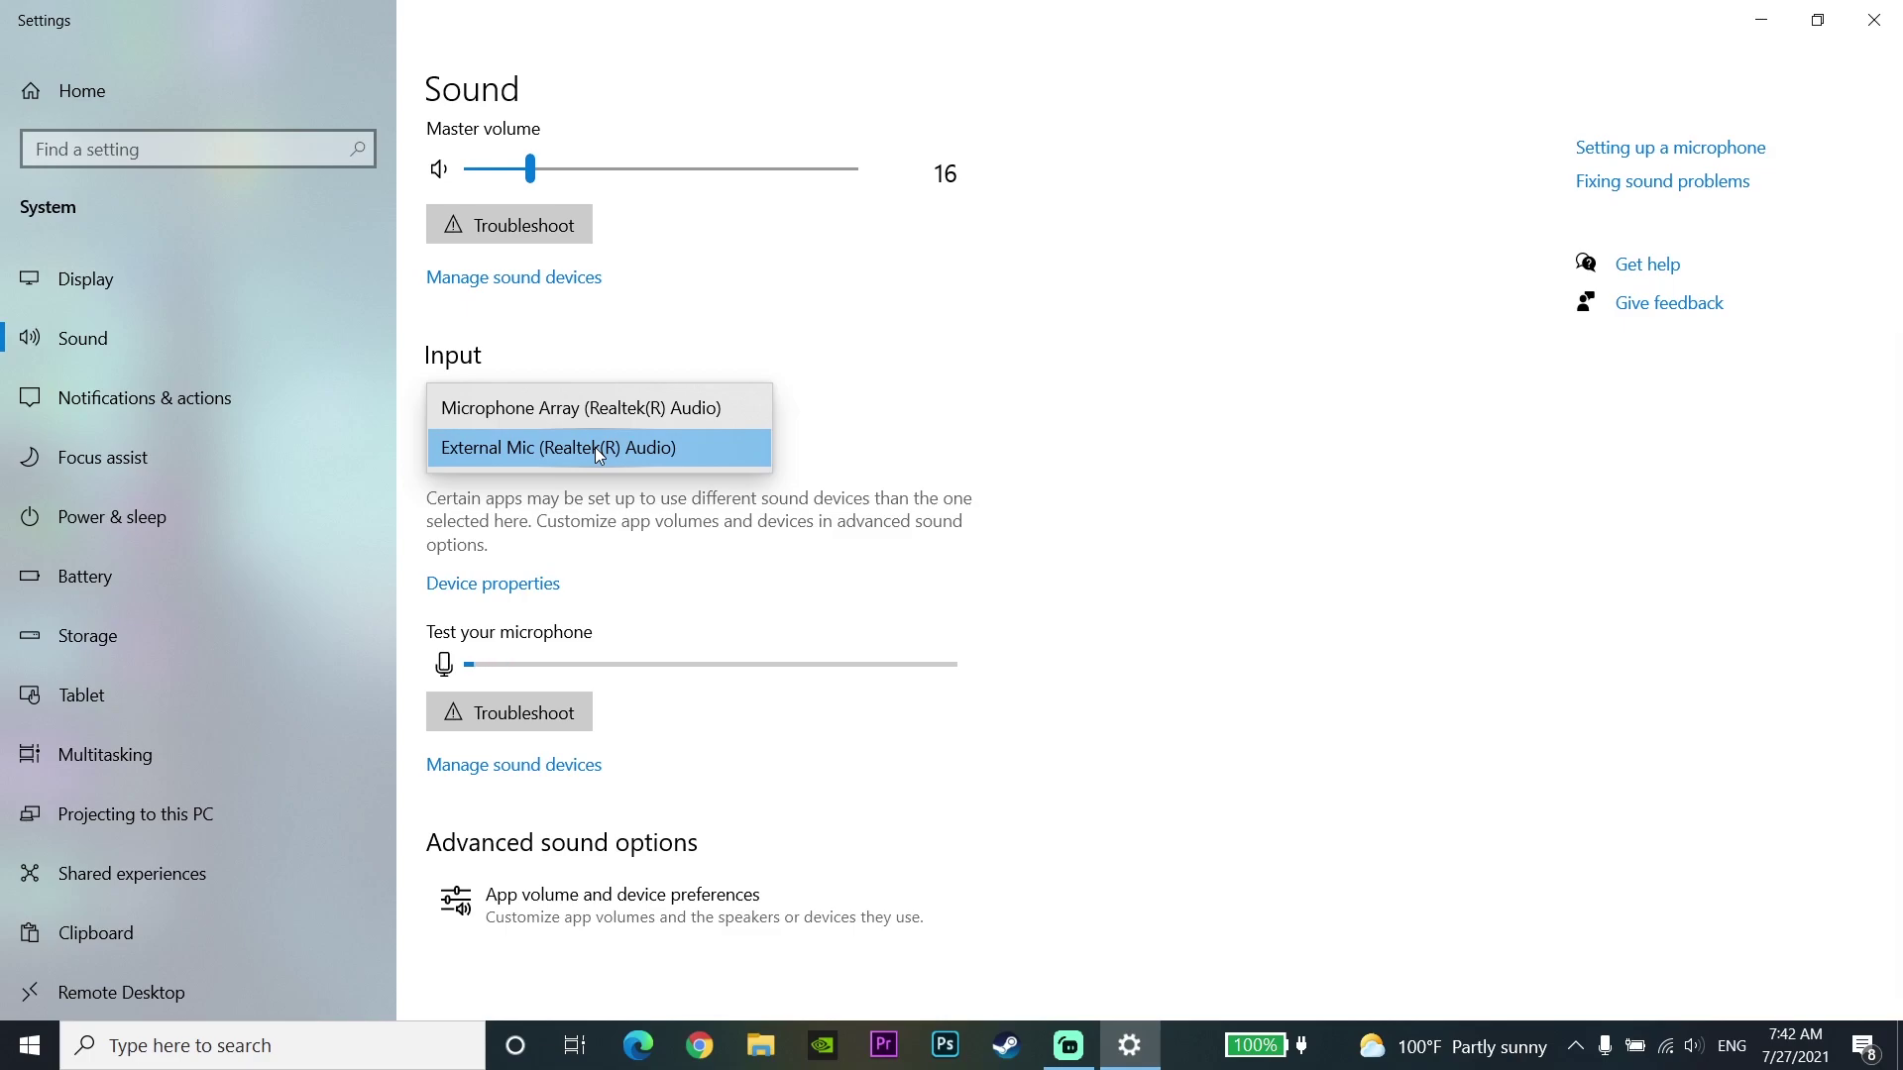
click(659, 456)
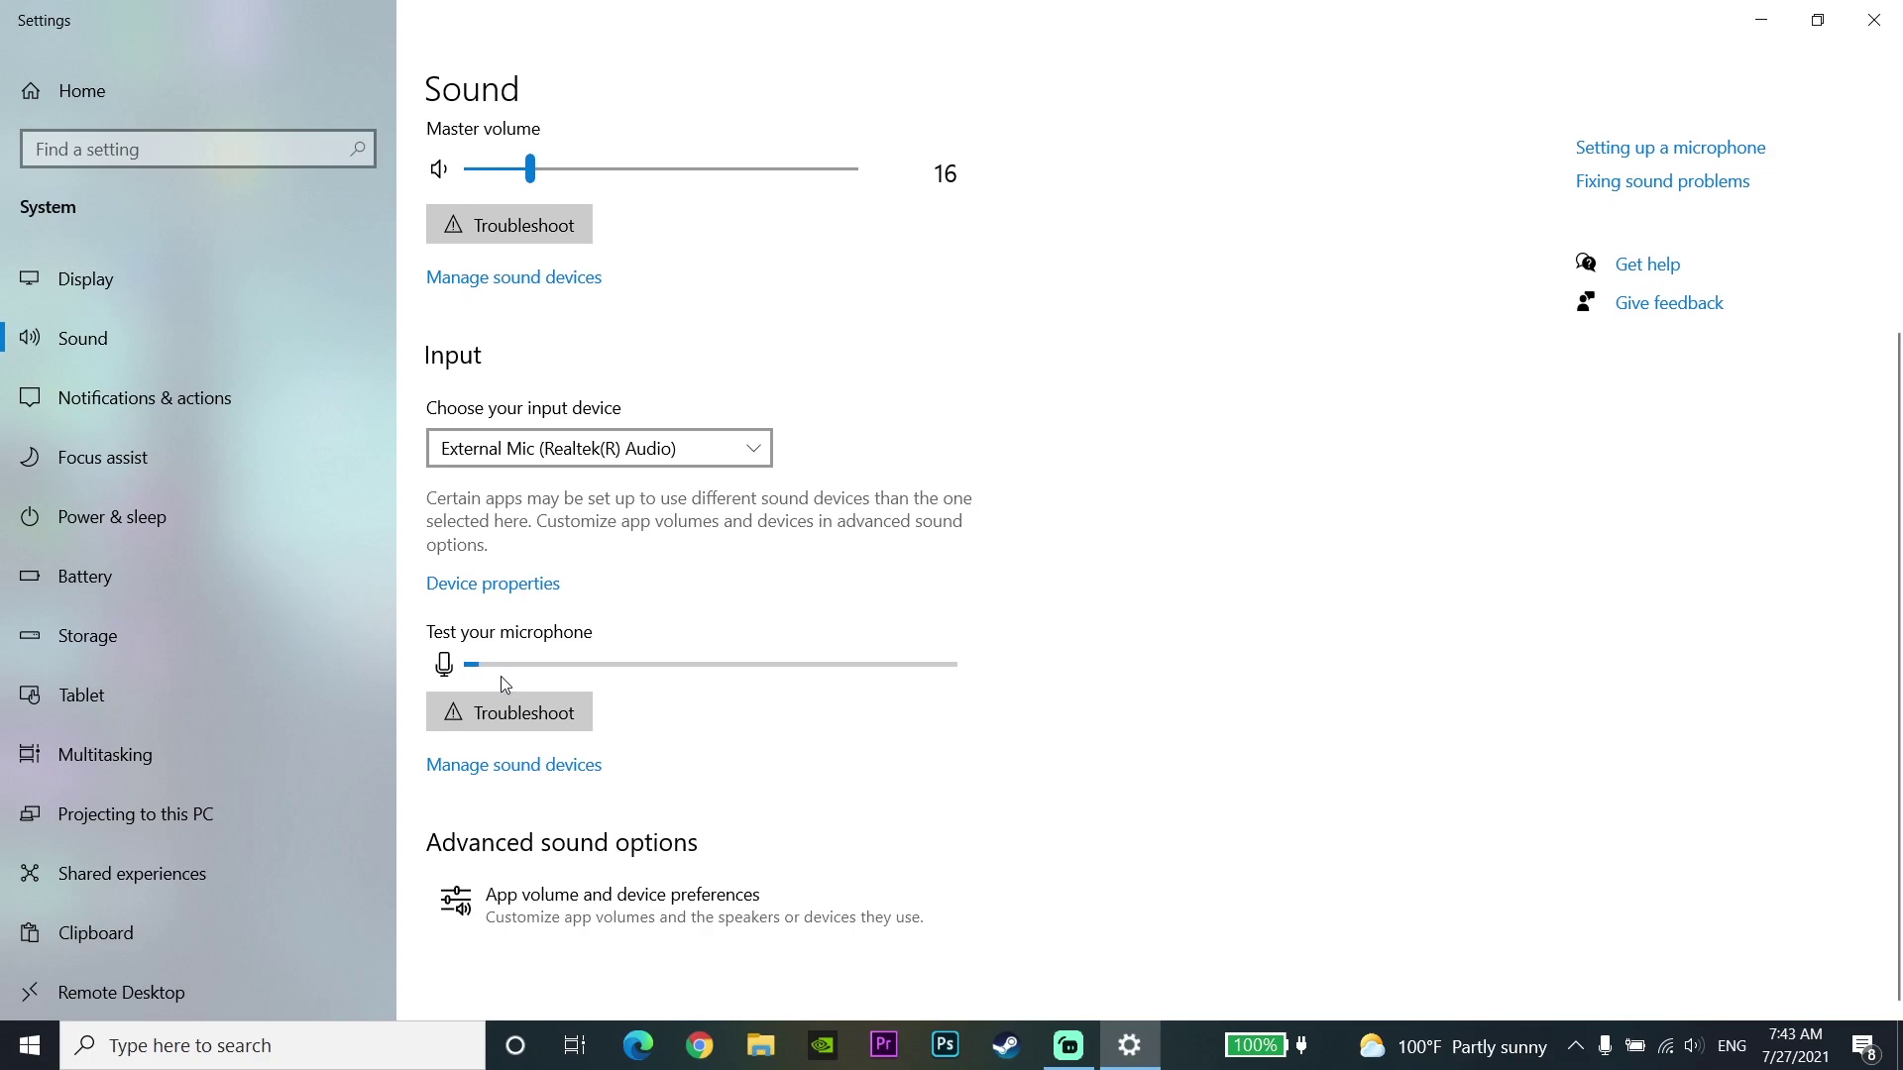
click(520, 453)
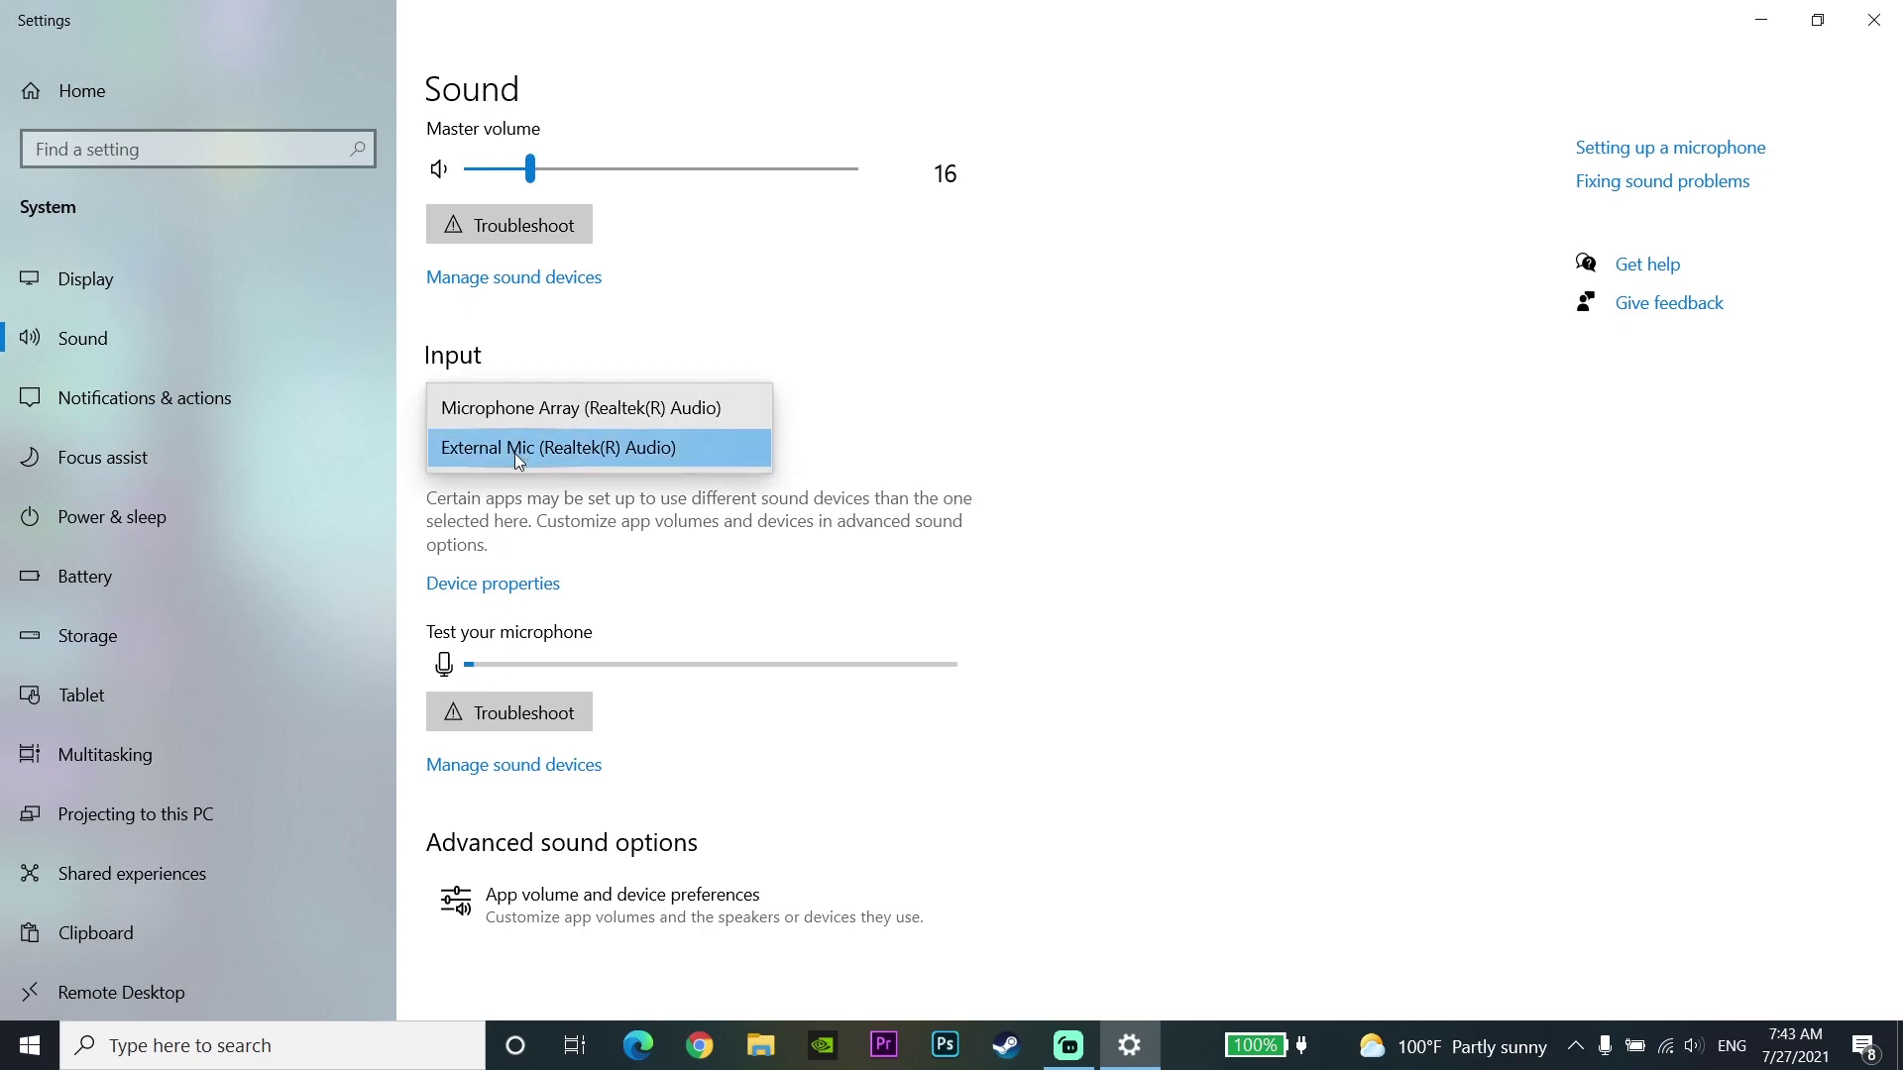
click(492, 408)
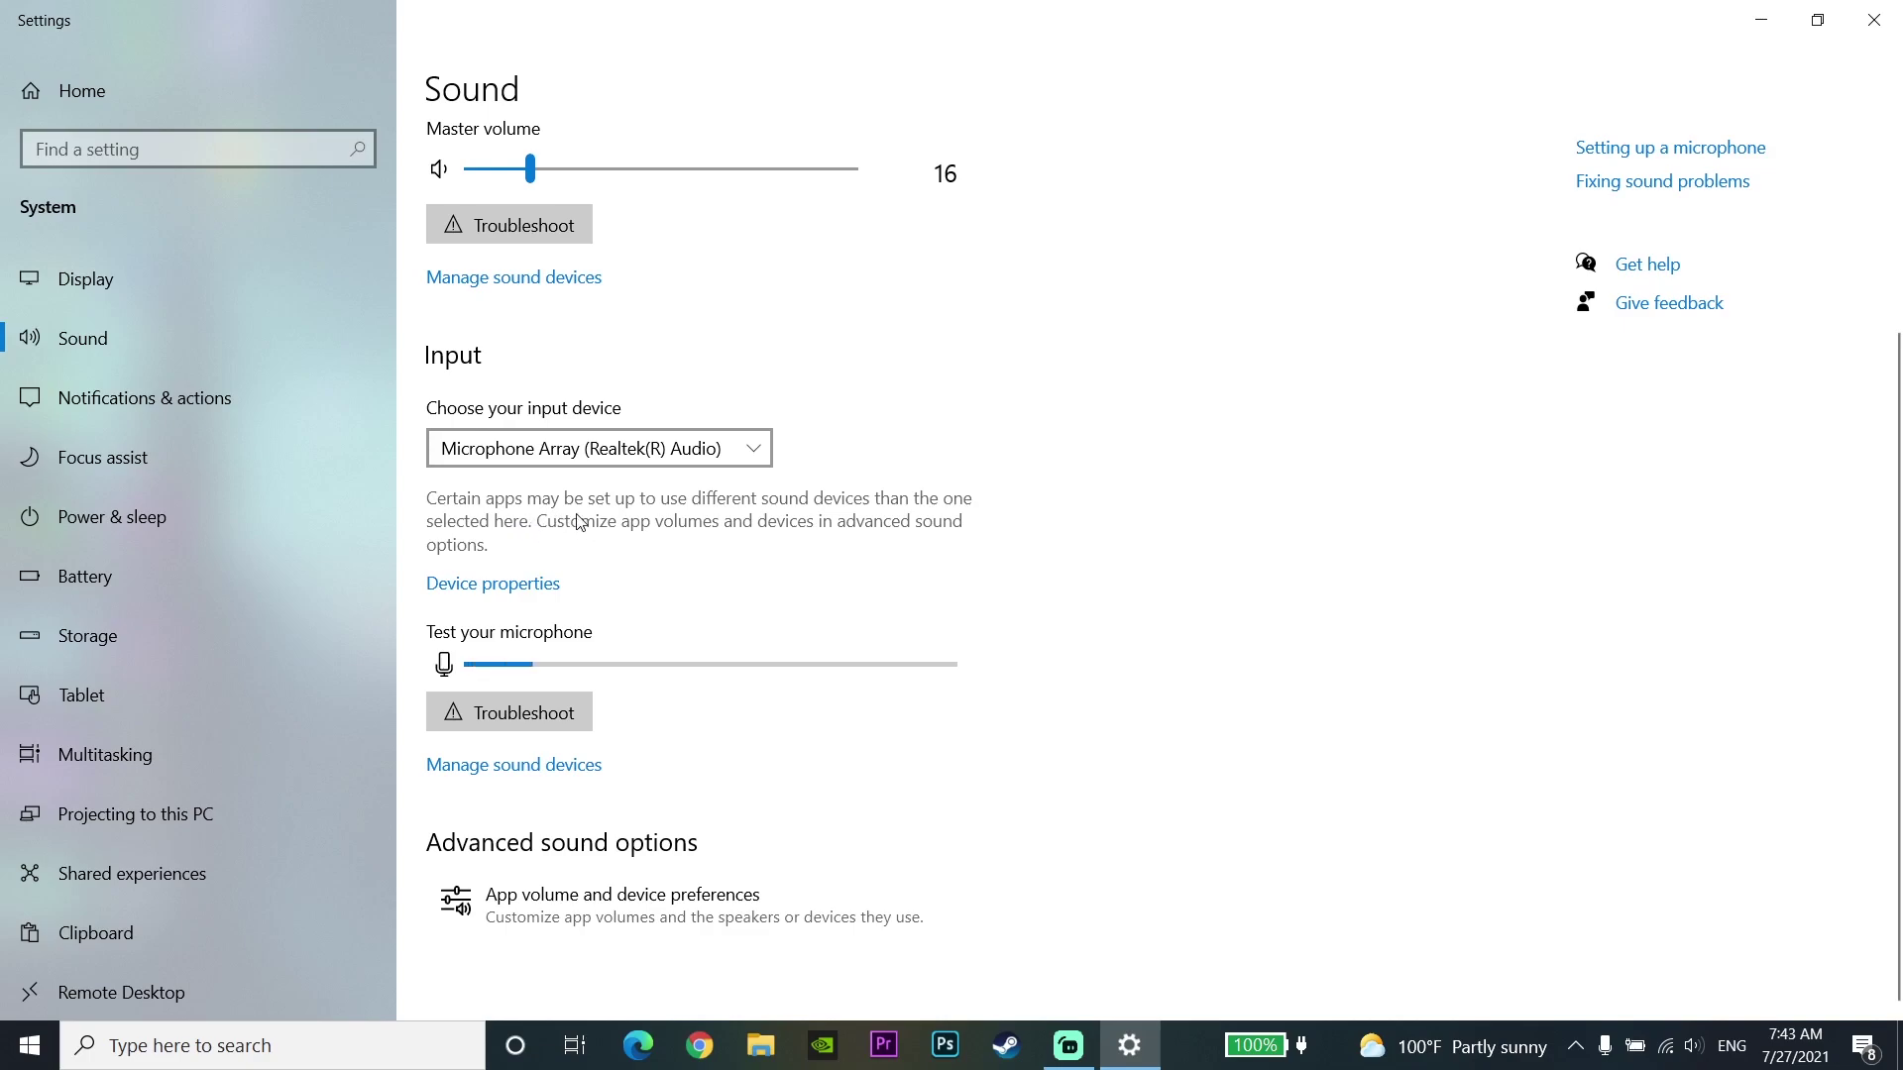
click(544, 449)
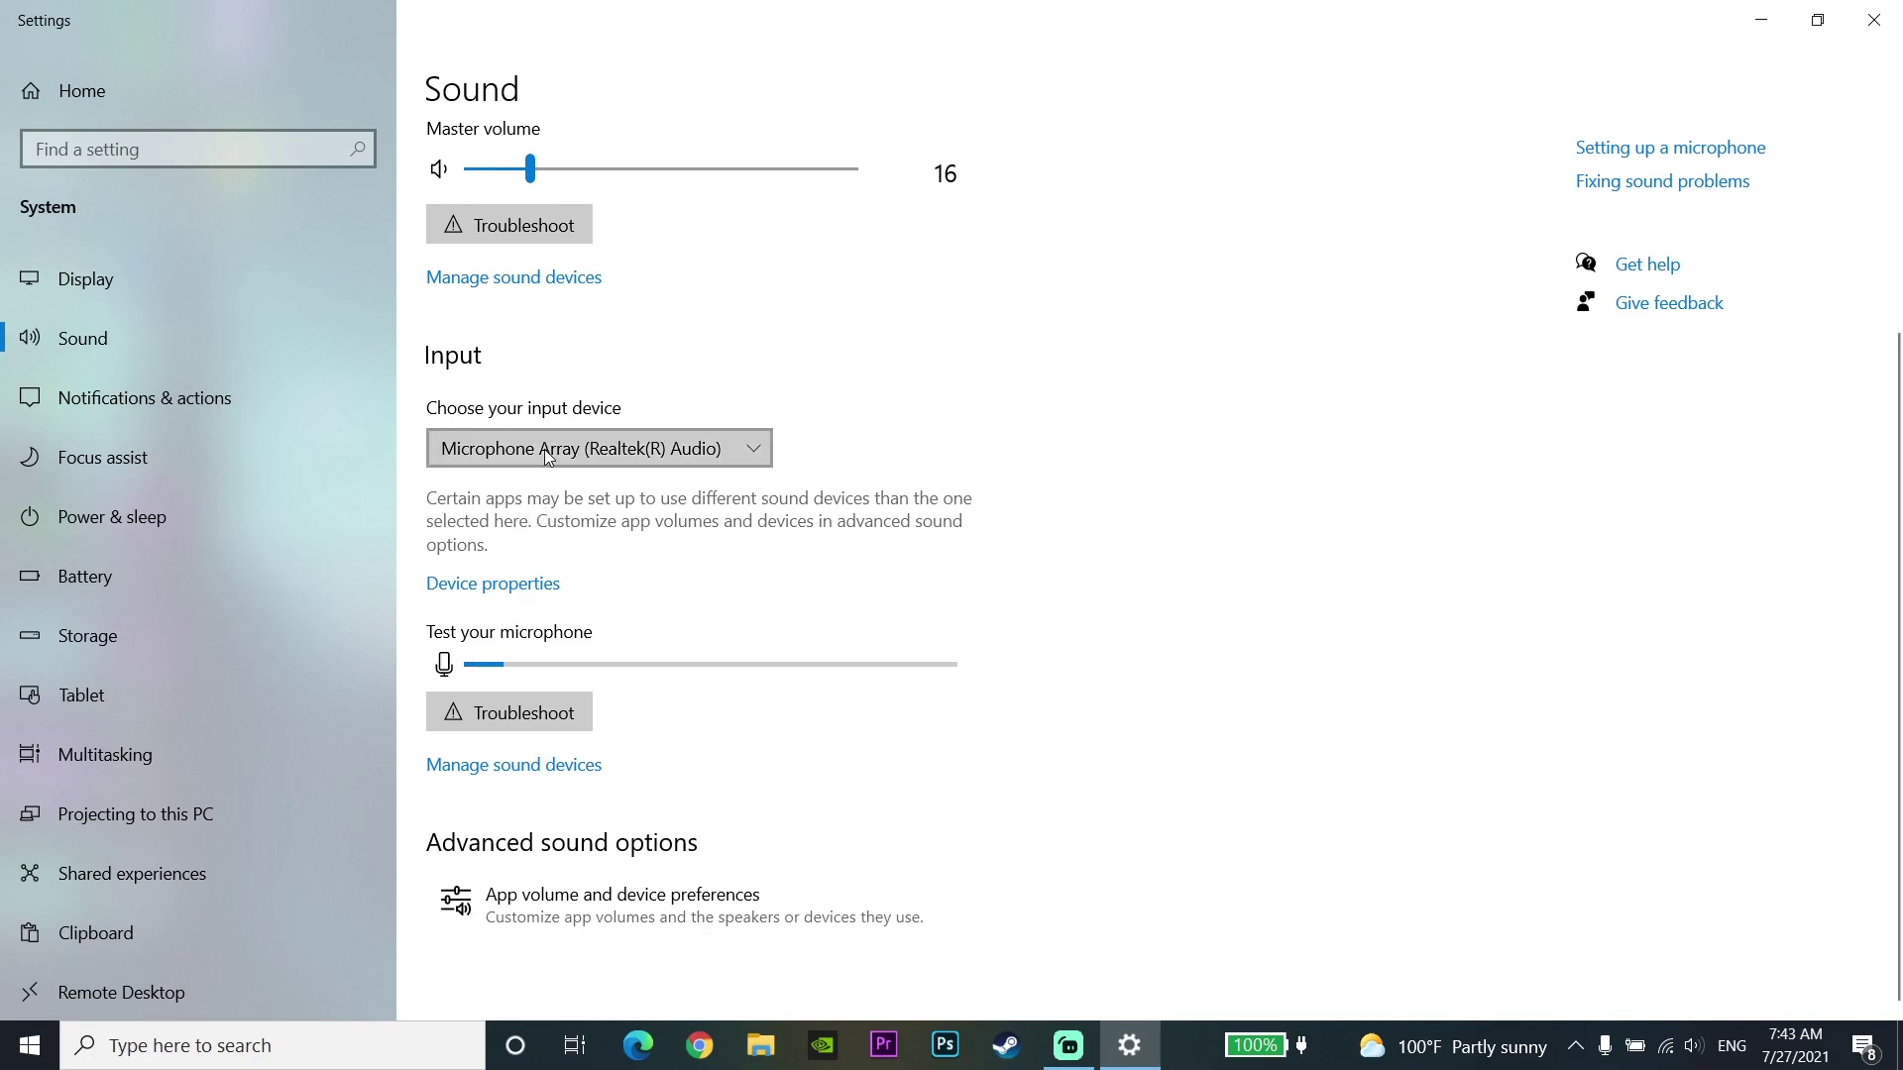
click(544, 486)
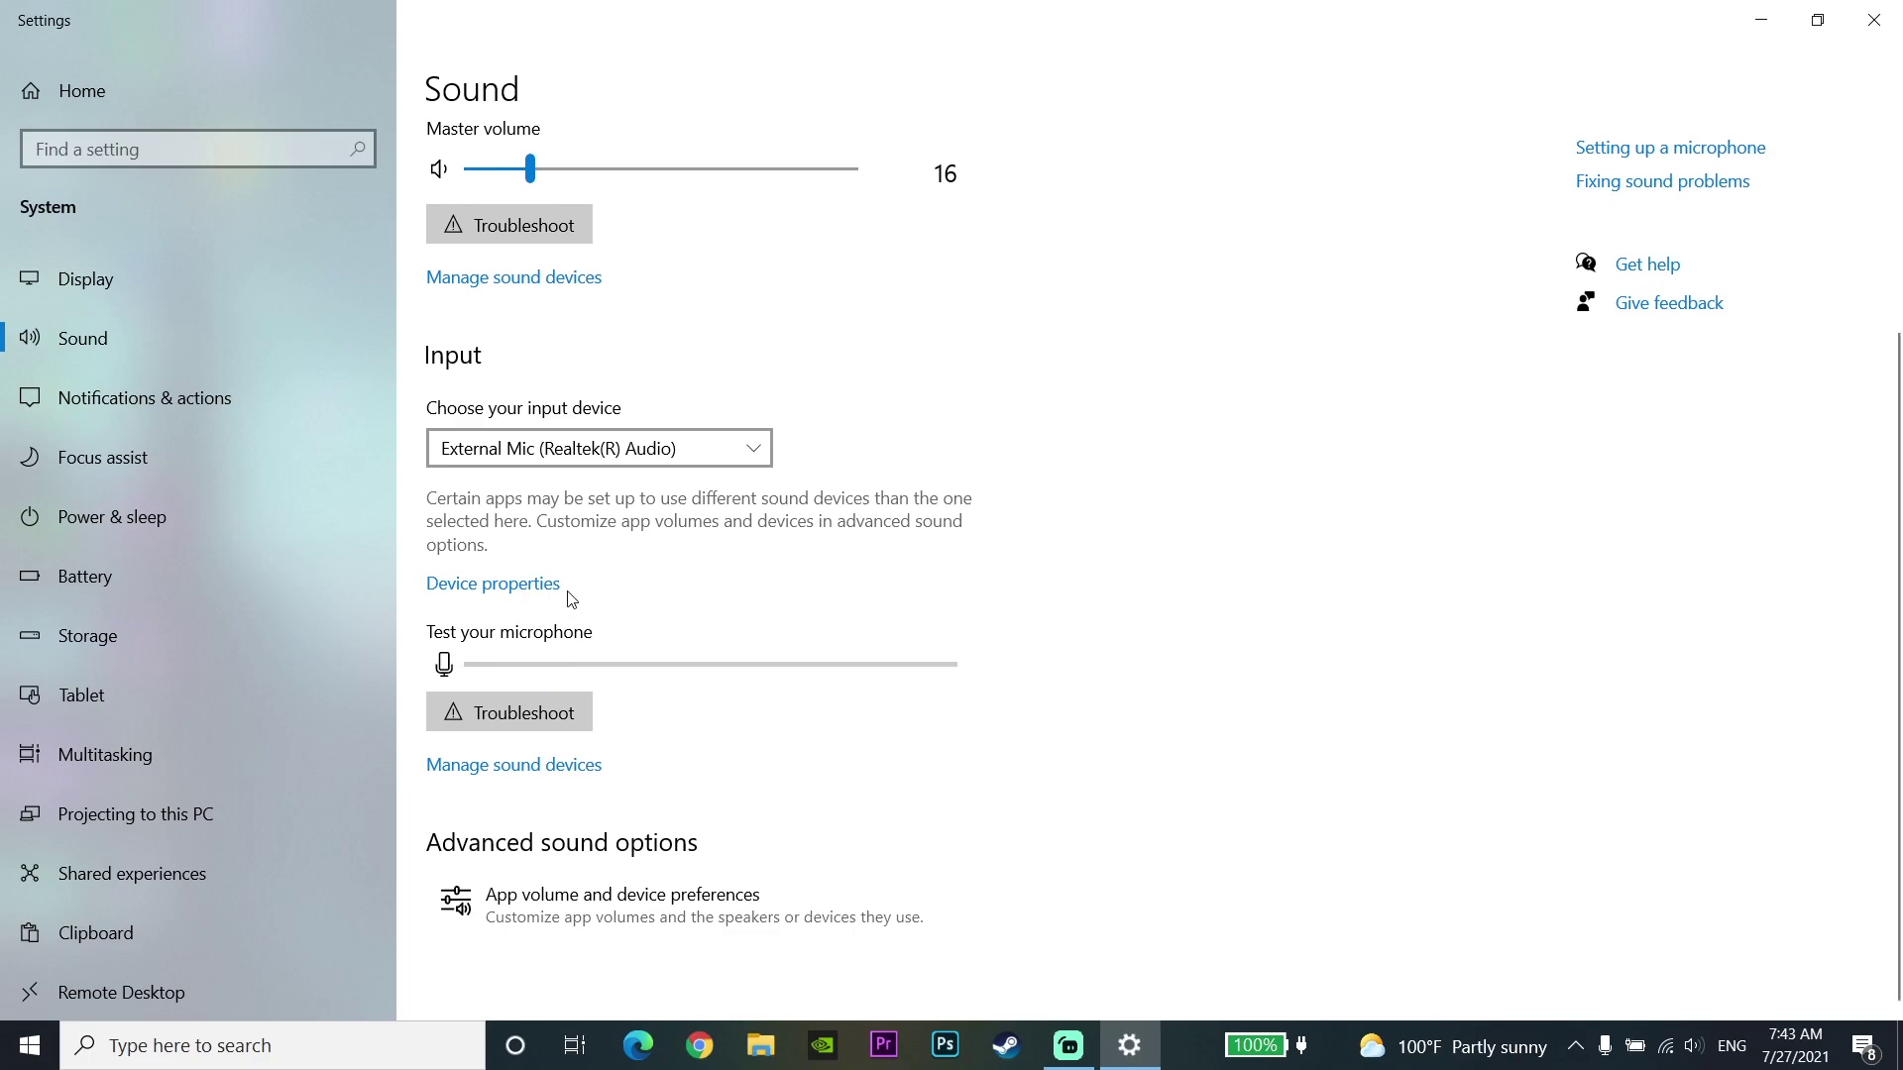
click(542, 582)
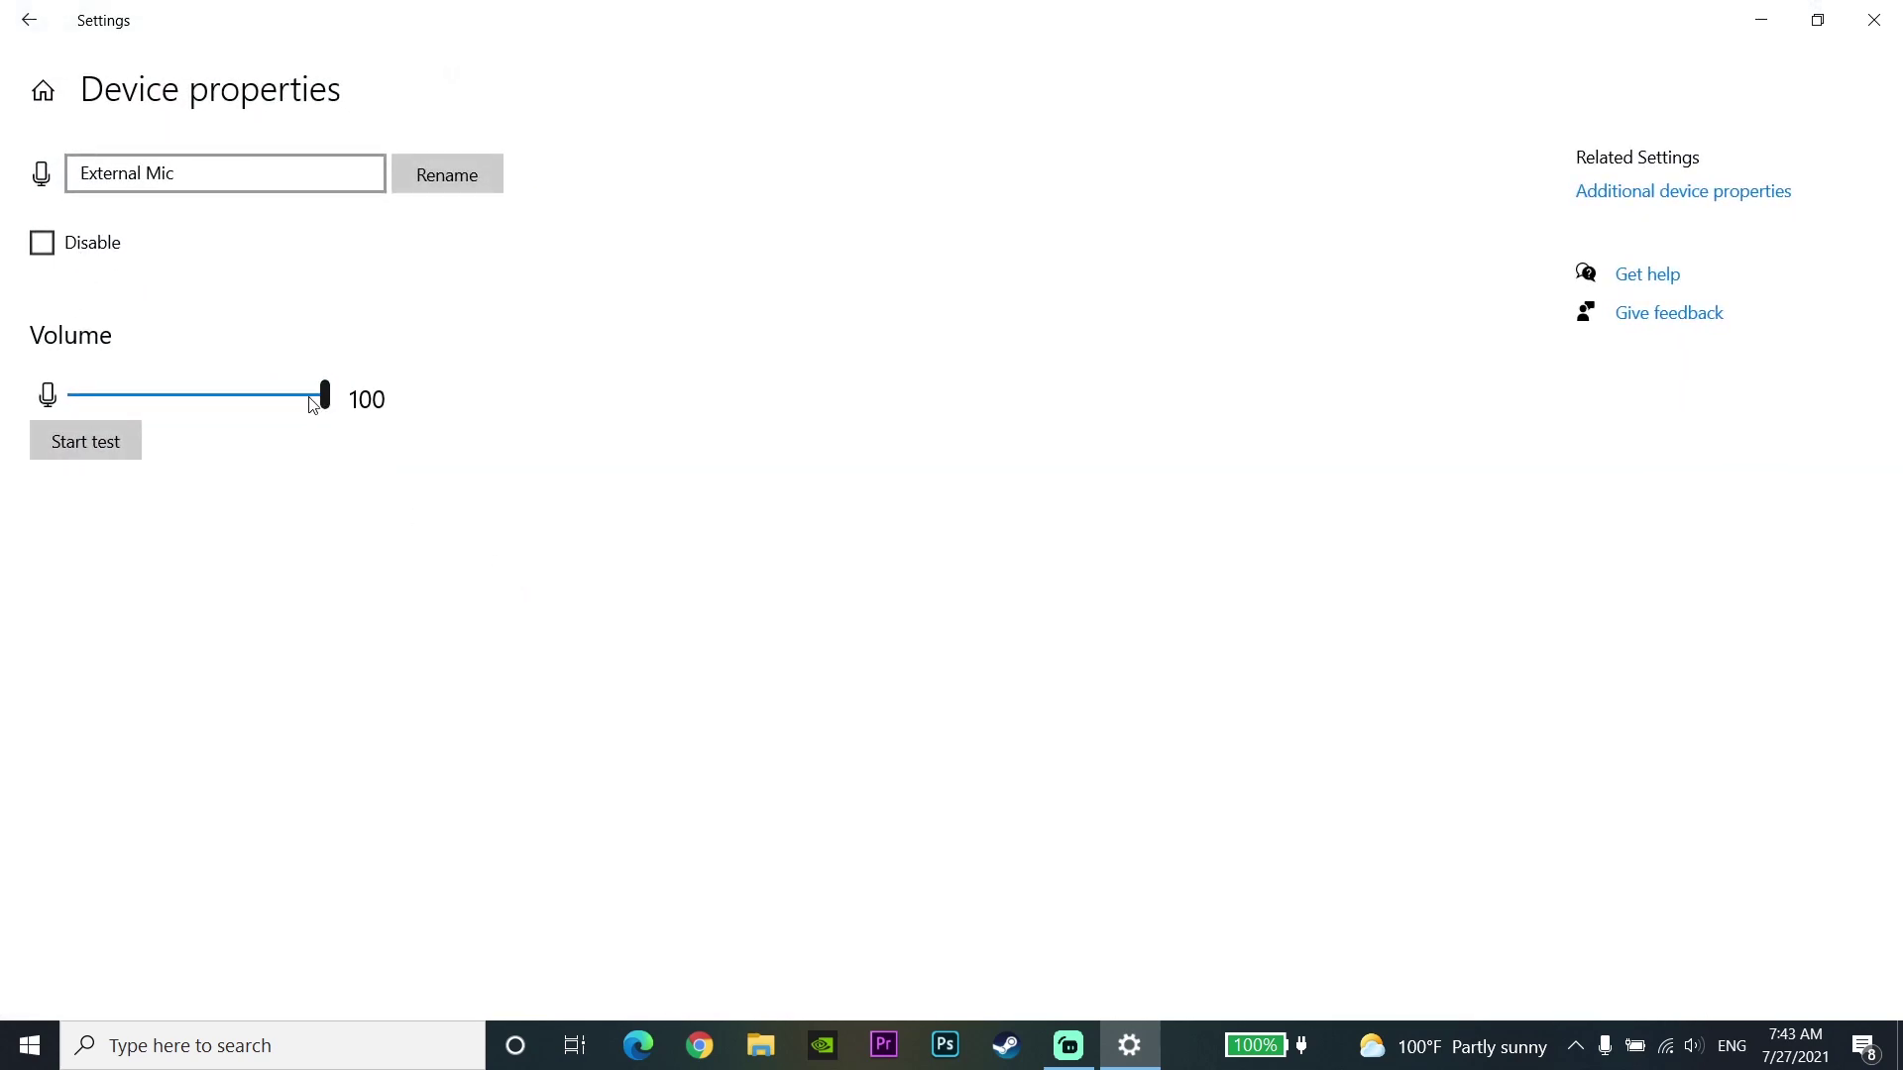
- Raise the External Mic's volume to 100 in its device properties
mouse_move(327, 396)
mouse_down()
mouse_move(226, 397)
mouse_move(387, 402)
mouse_move(358, 401)
mouse_up()
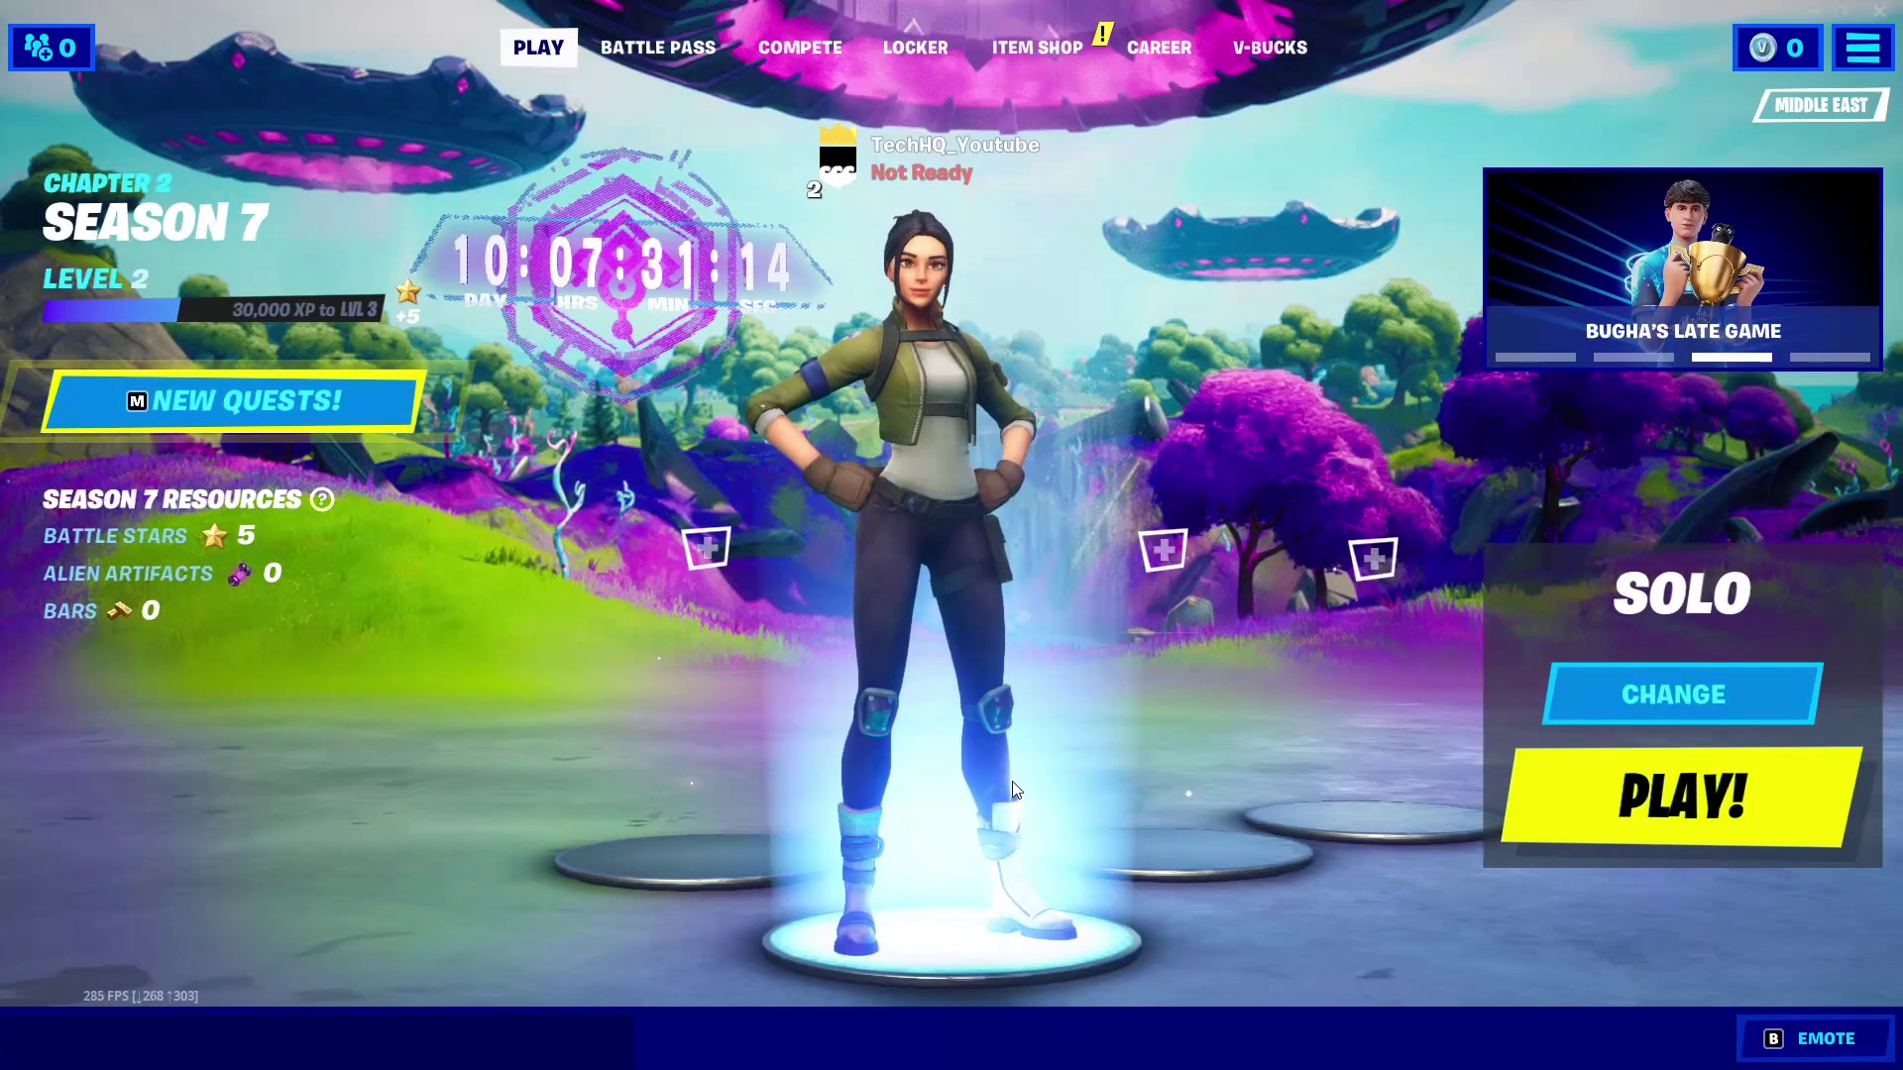
- Go to Fortnite's Audio settings and scroll down to the Voice Chat options
click(1862, 47)
click(1724, 105)
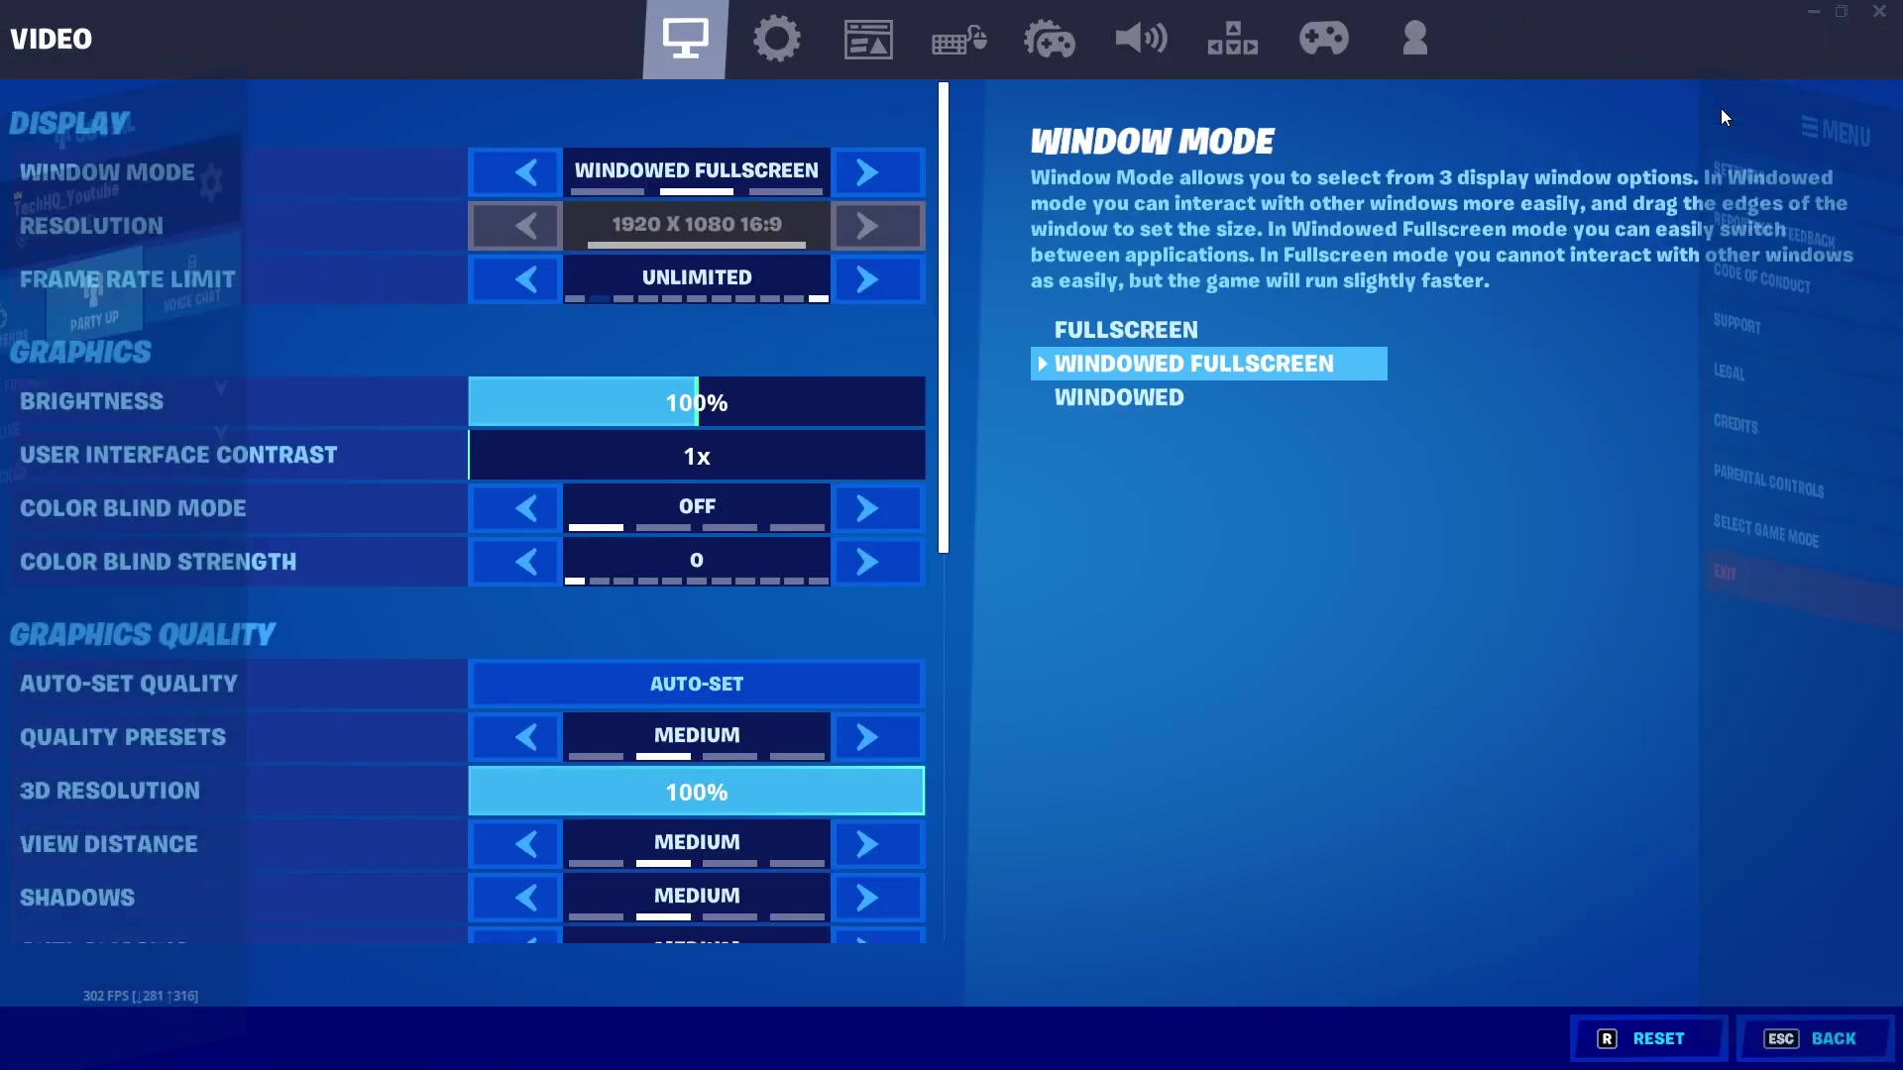
click(1155, 38)
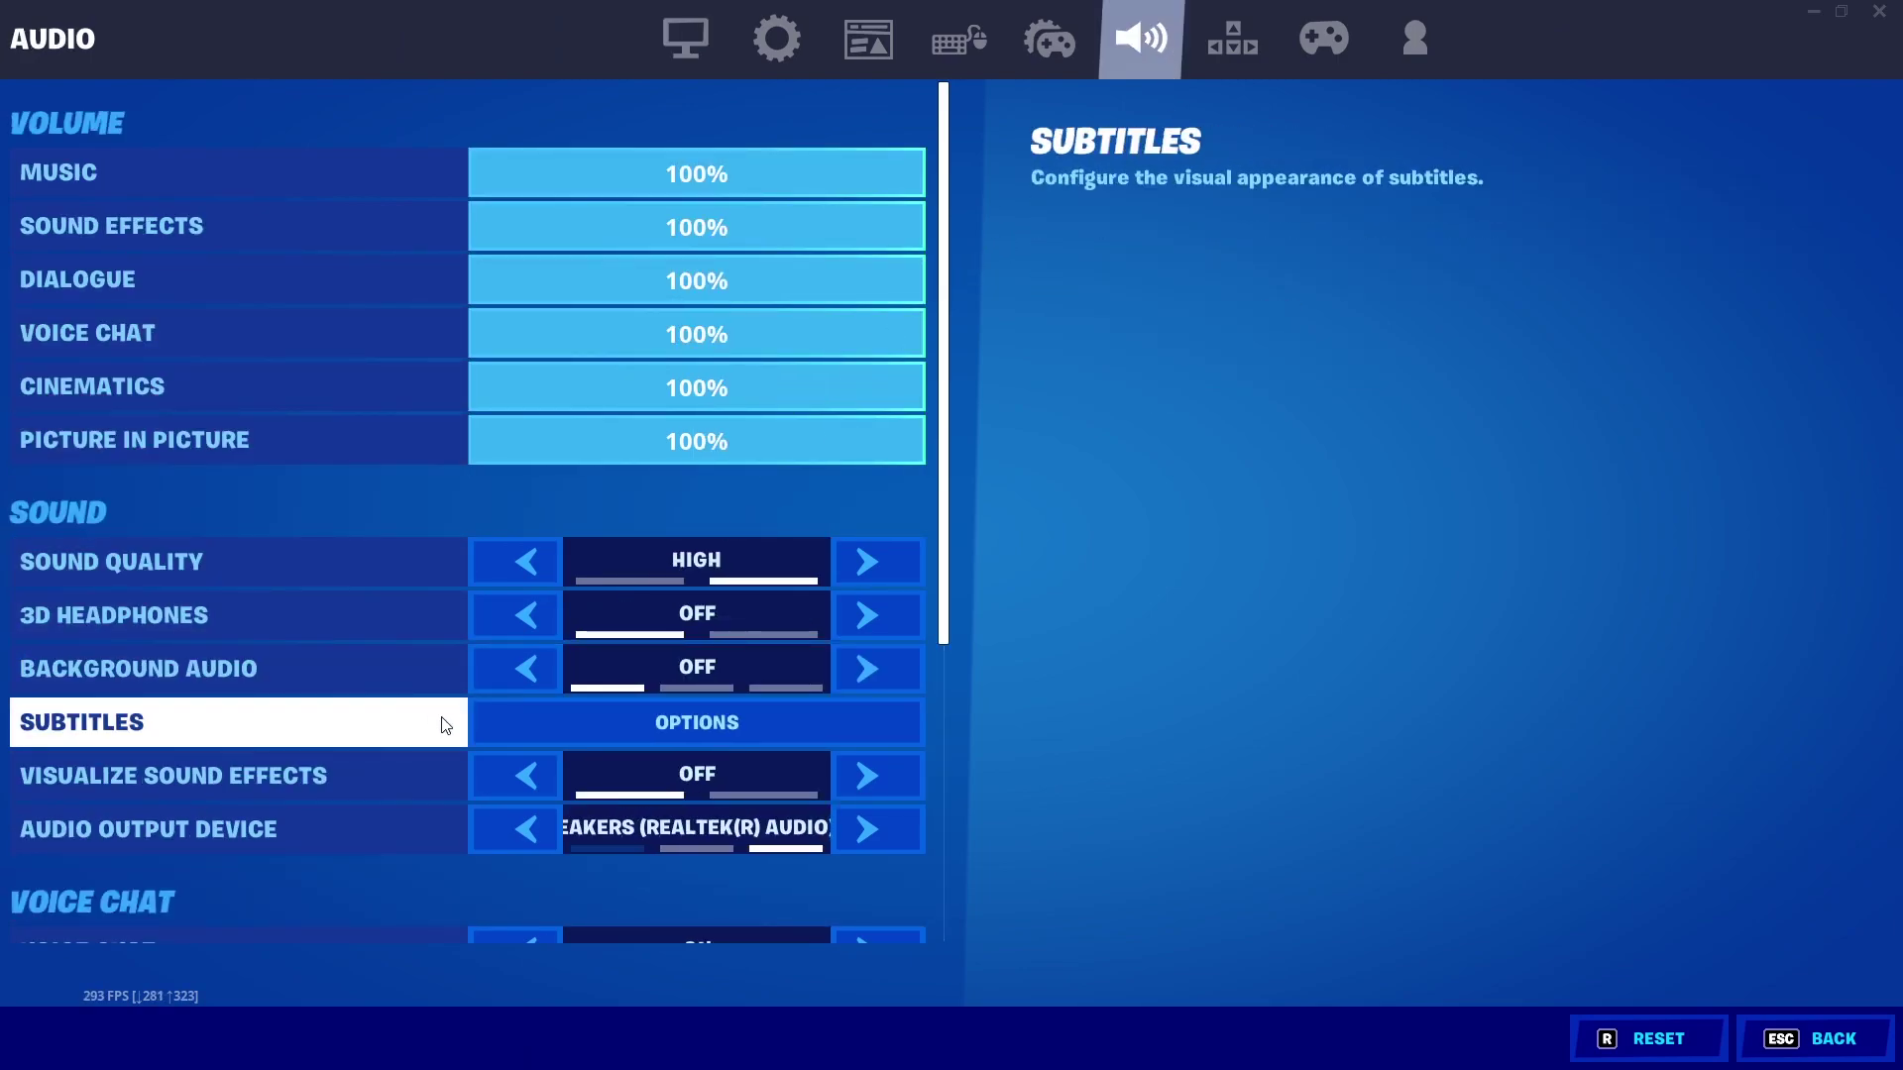
drag(954, 561, 930, 862)
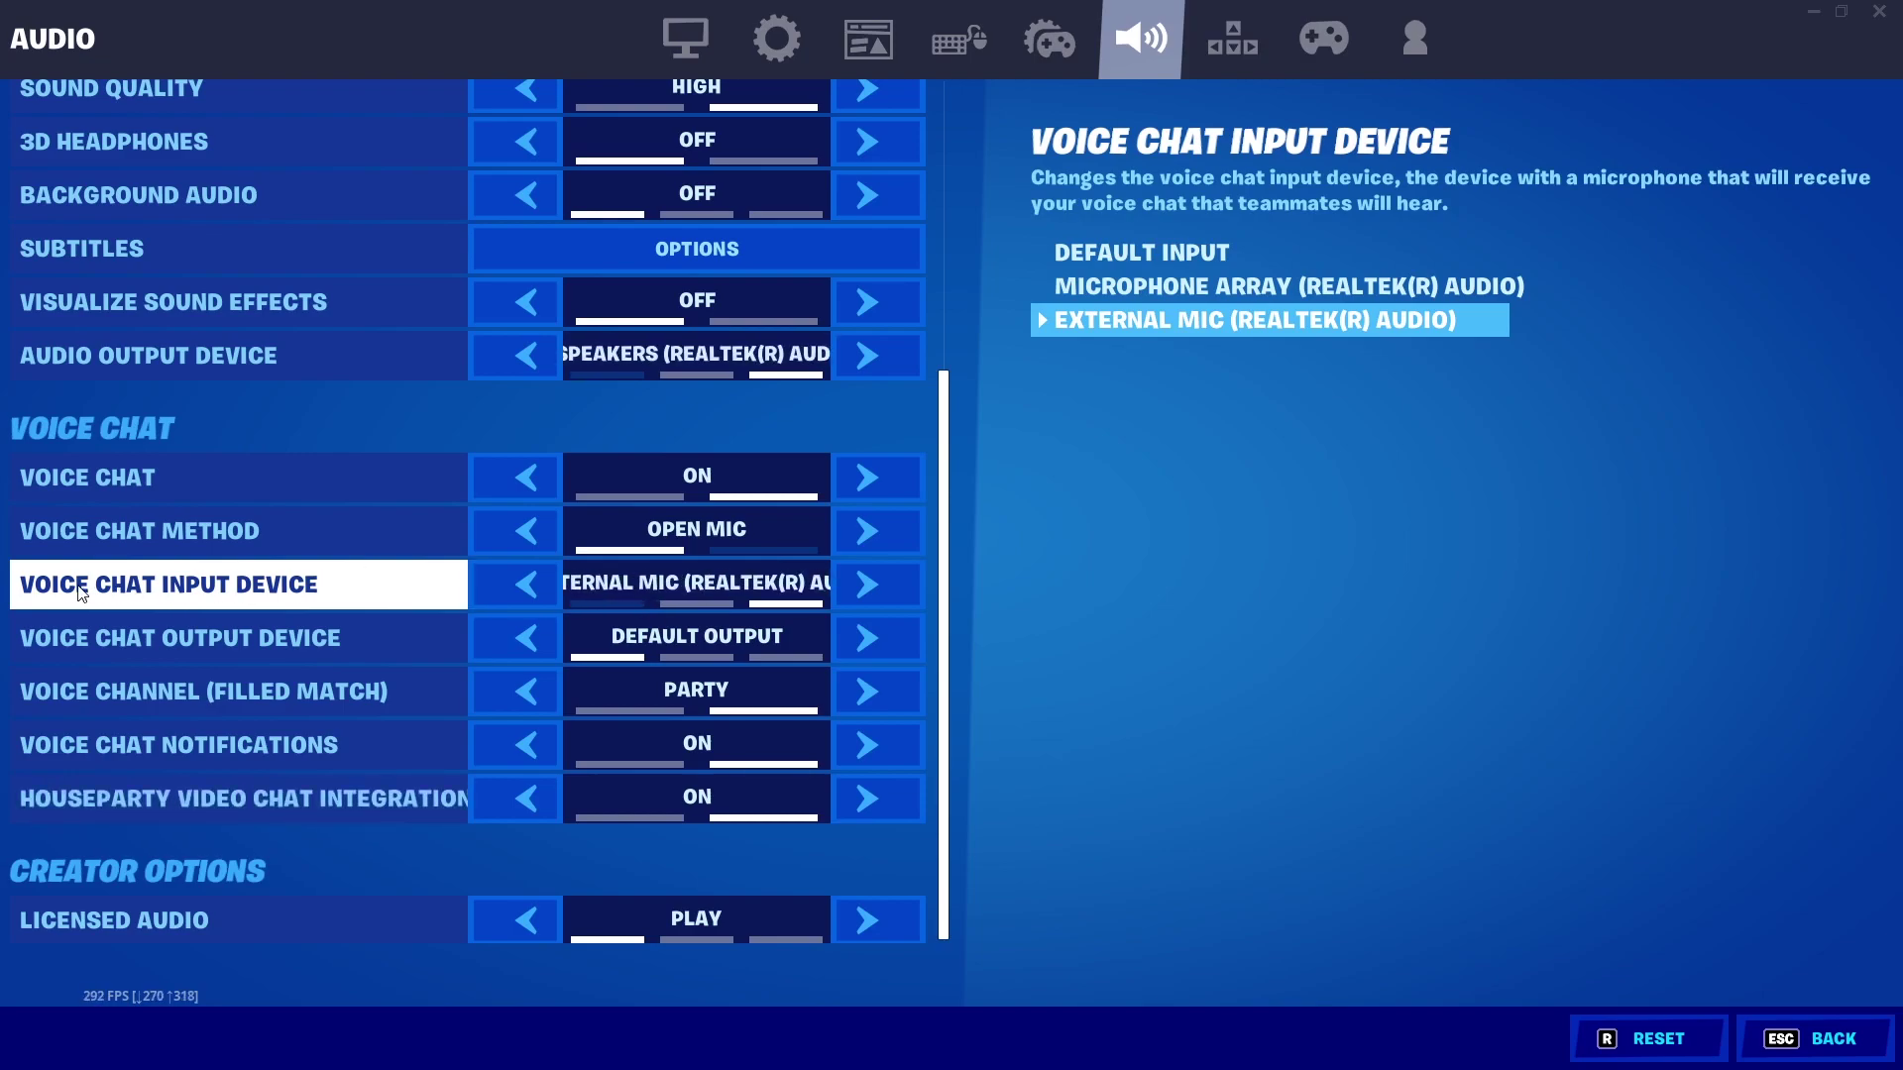
click(505, 593)
click(505, 592)
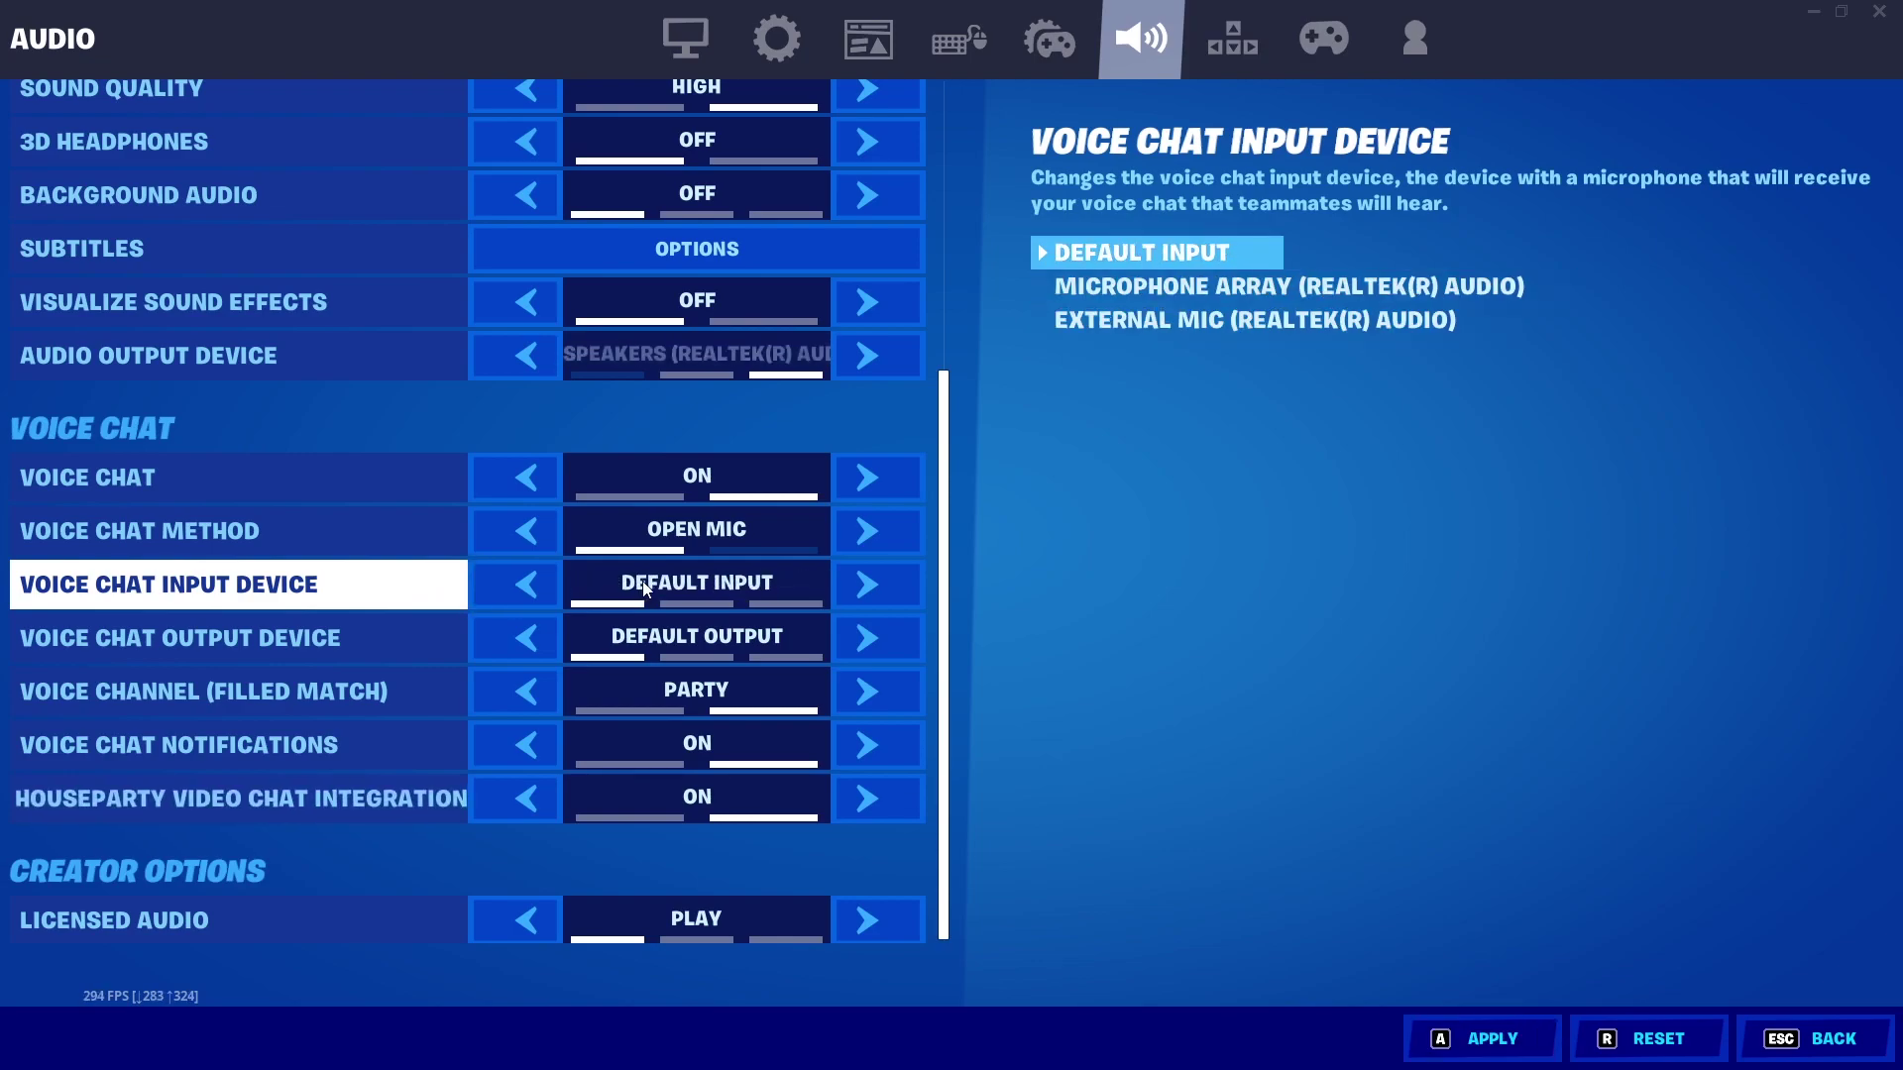
click(877, 586)
click(877, 587)
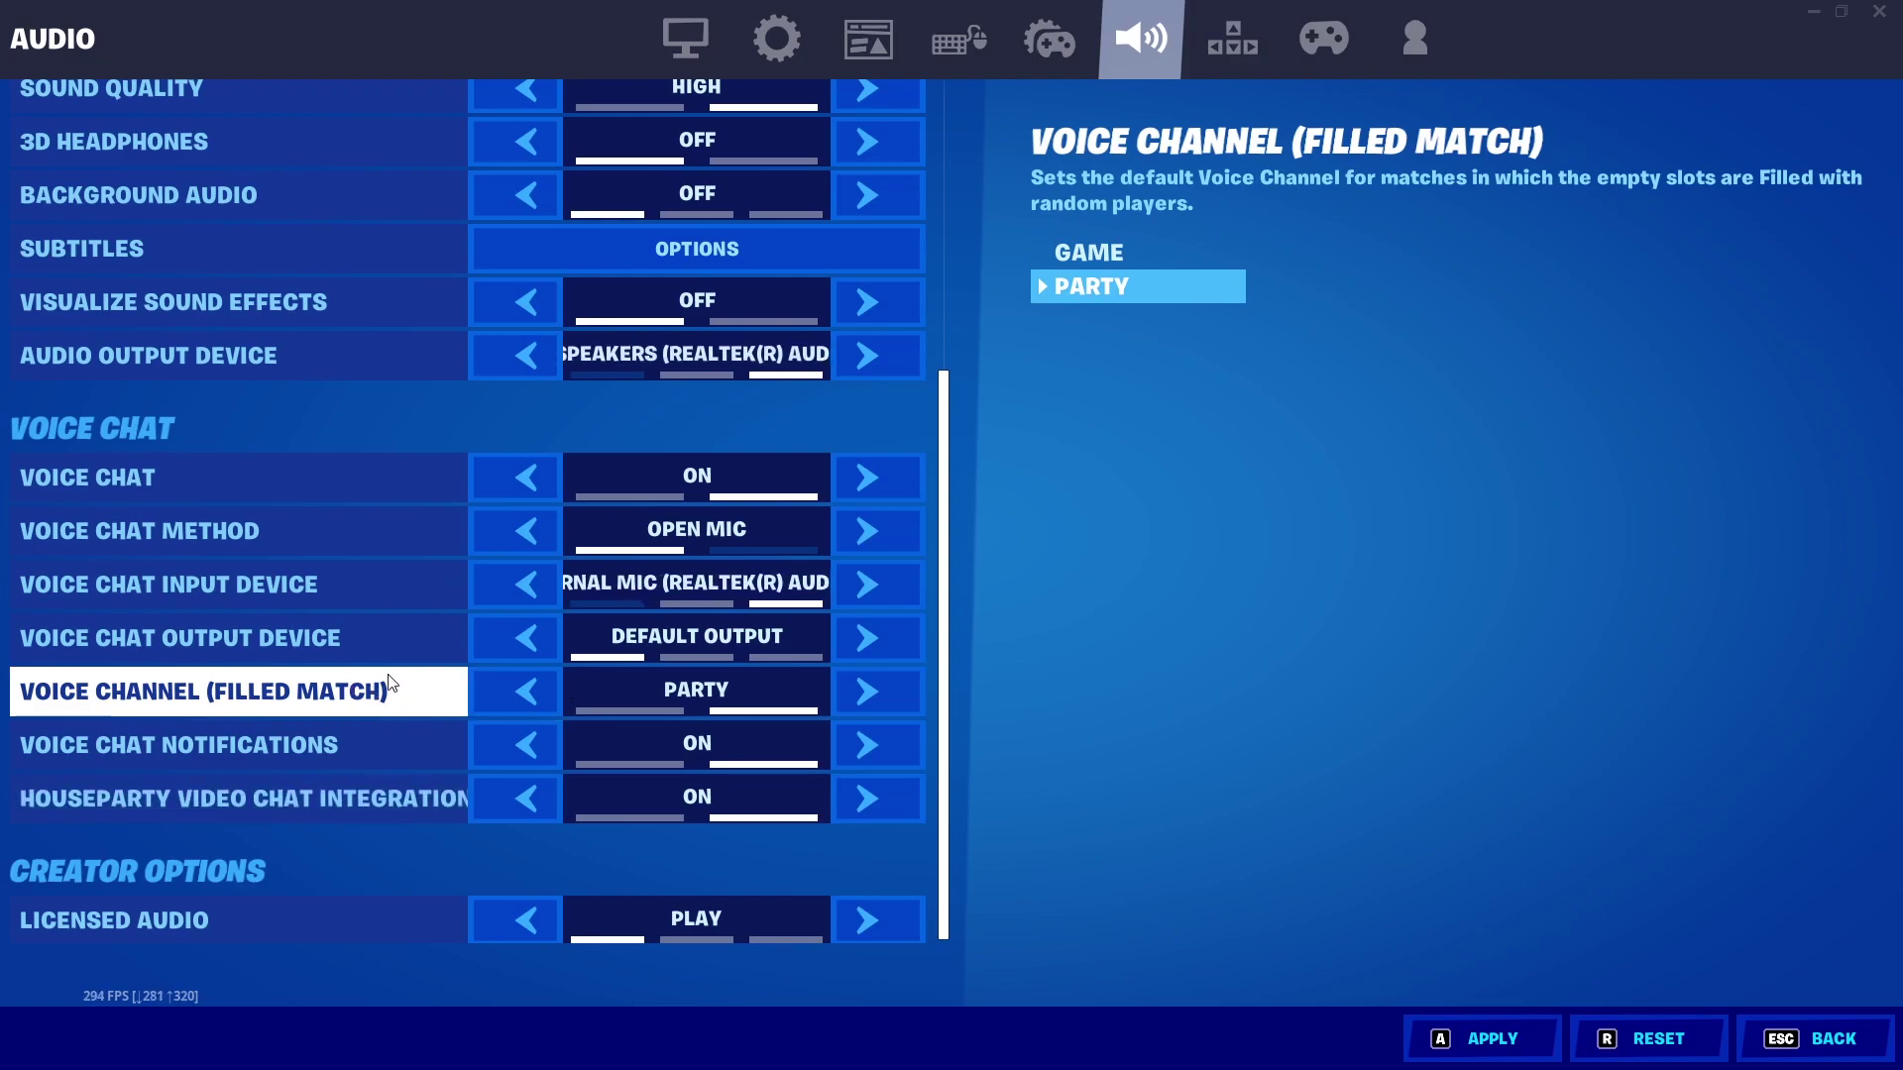
click(544, 694)
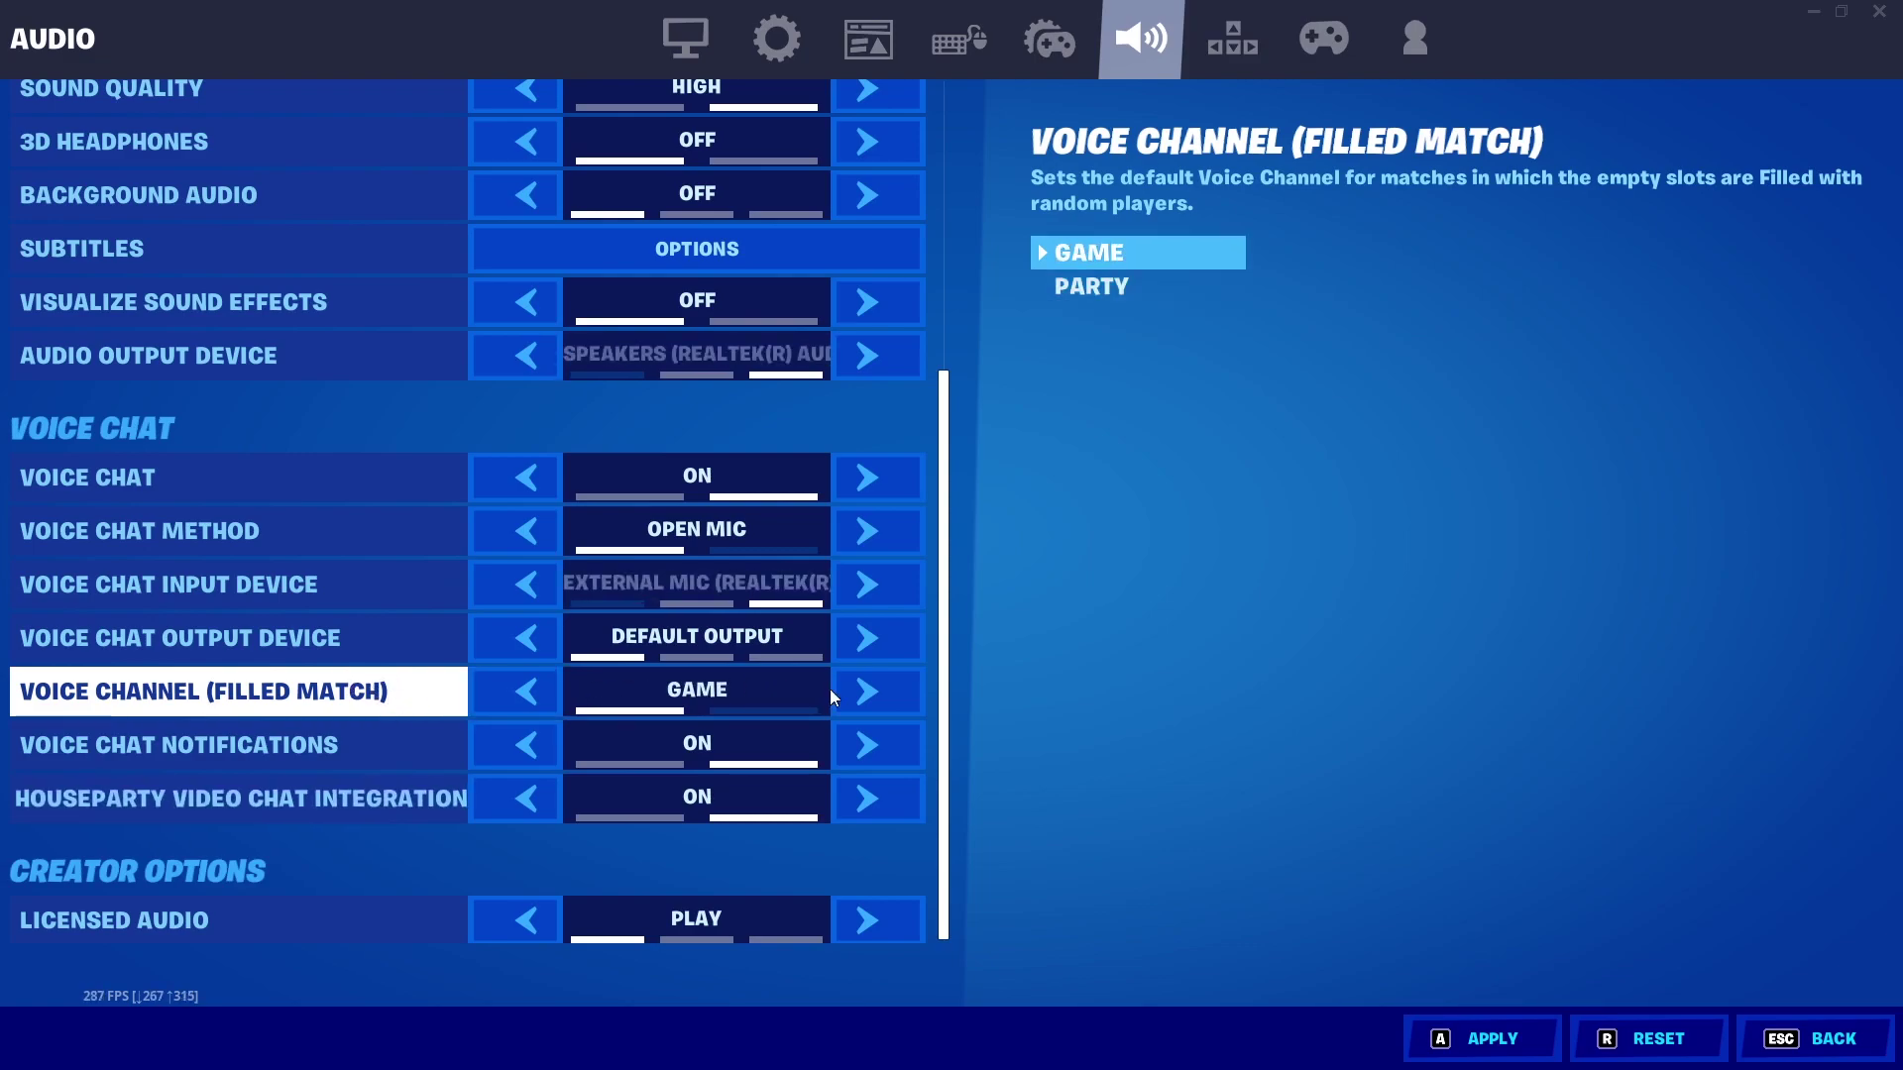
click(843, 691)
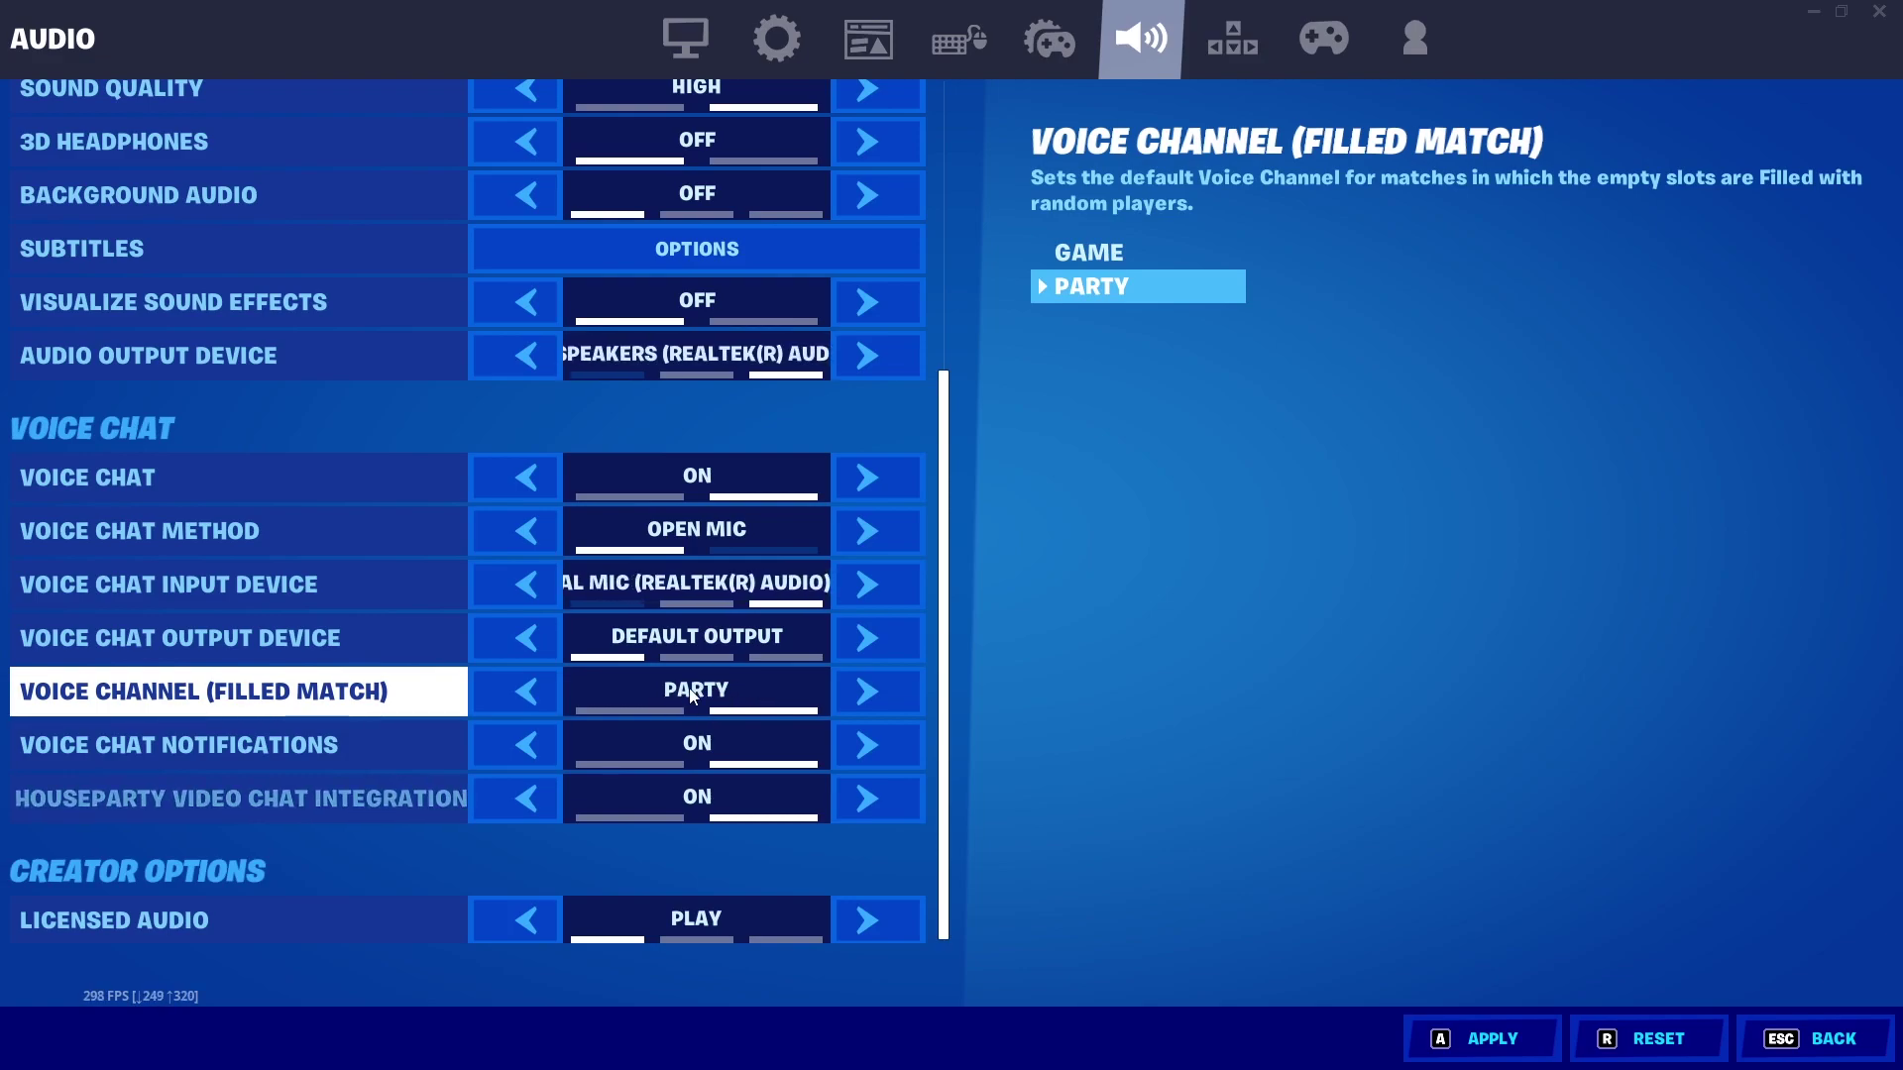
click(1479, 1030)
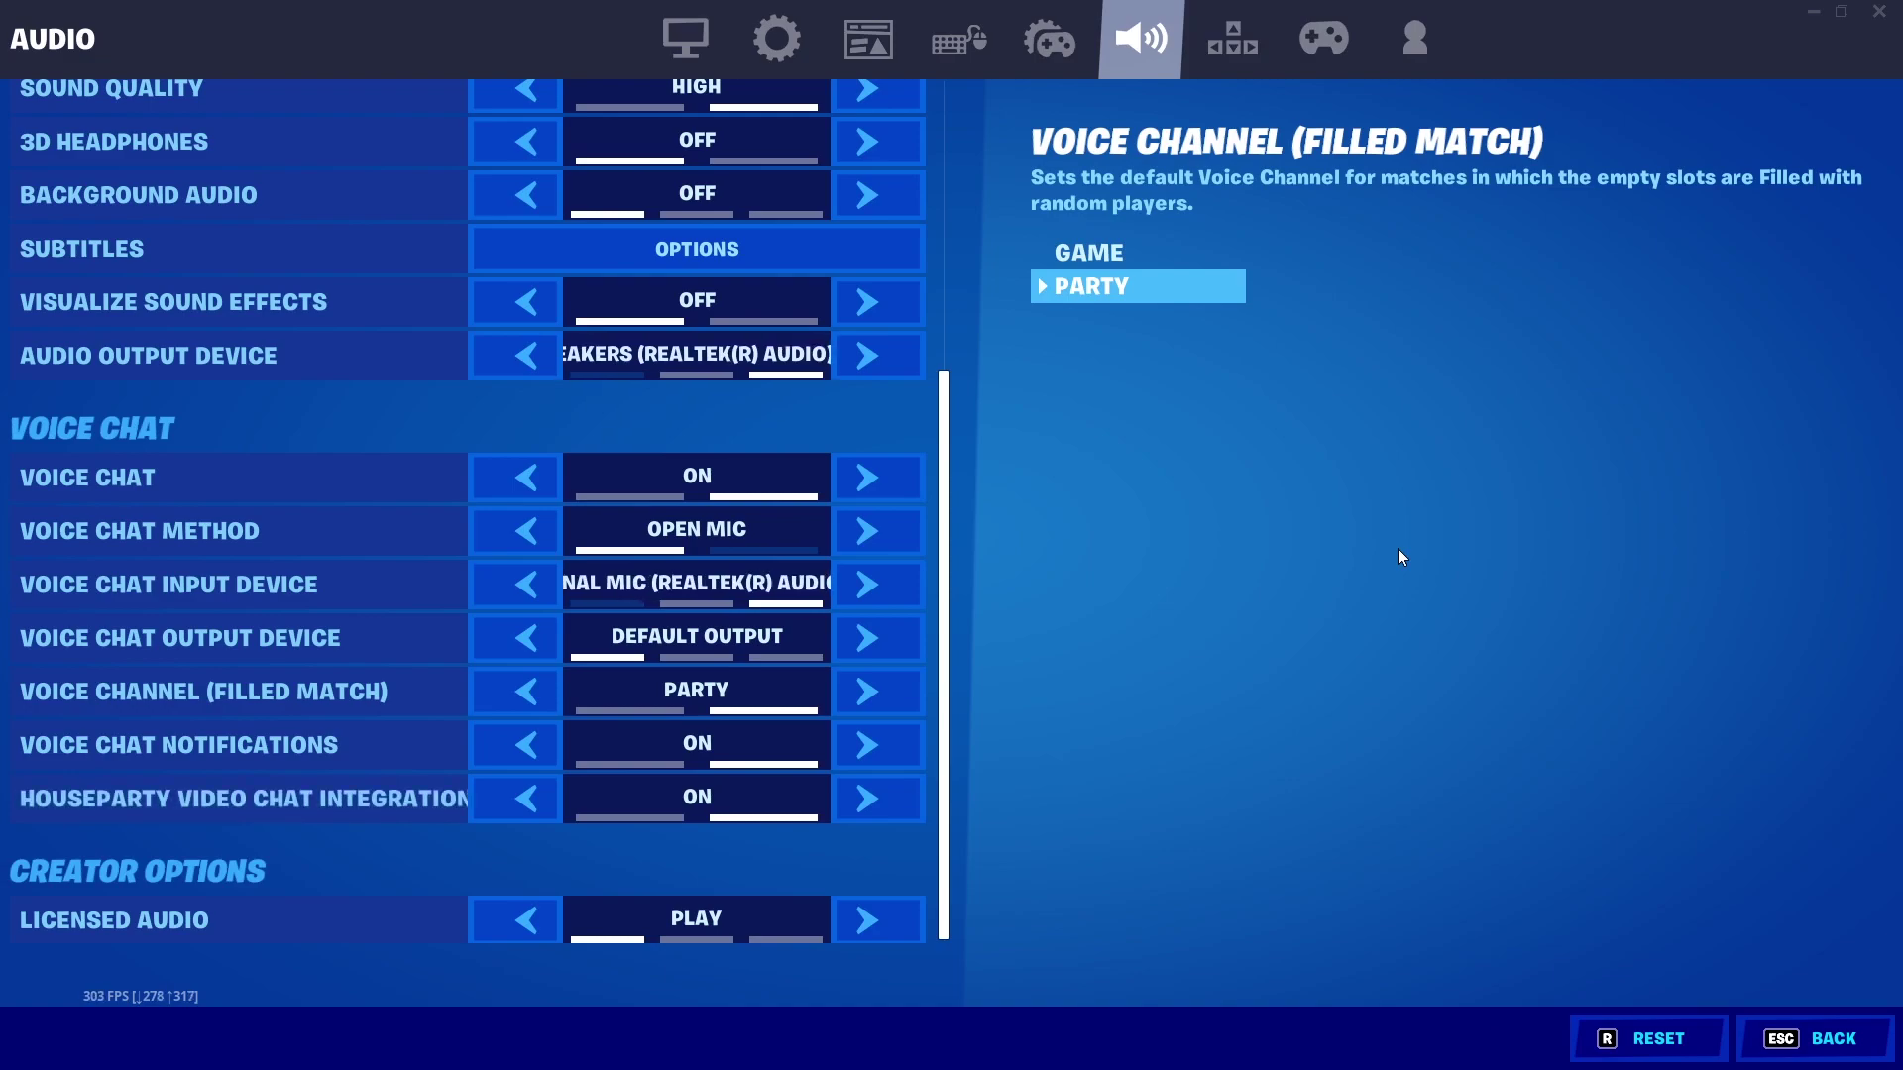
- Reapply Voice Chat by turning it off and back on, then return to the lobby
key(Up)
key(Up)
key(Up)
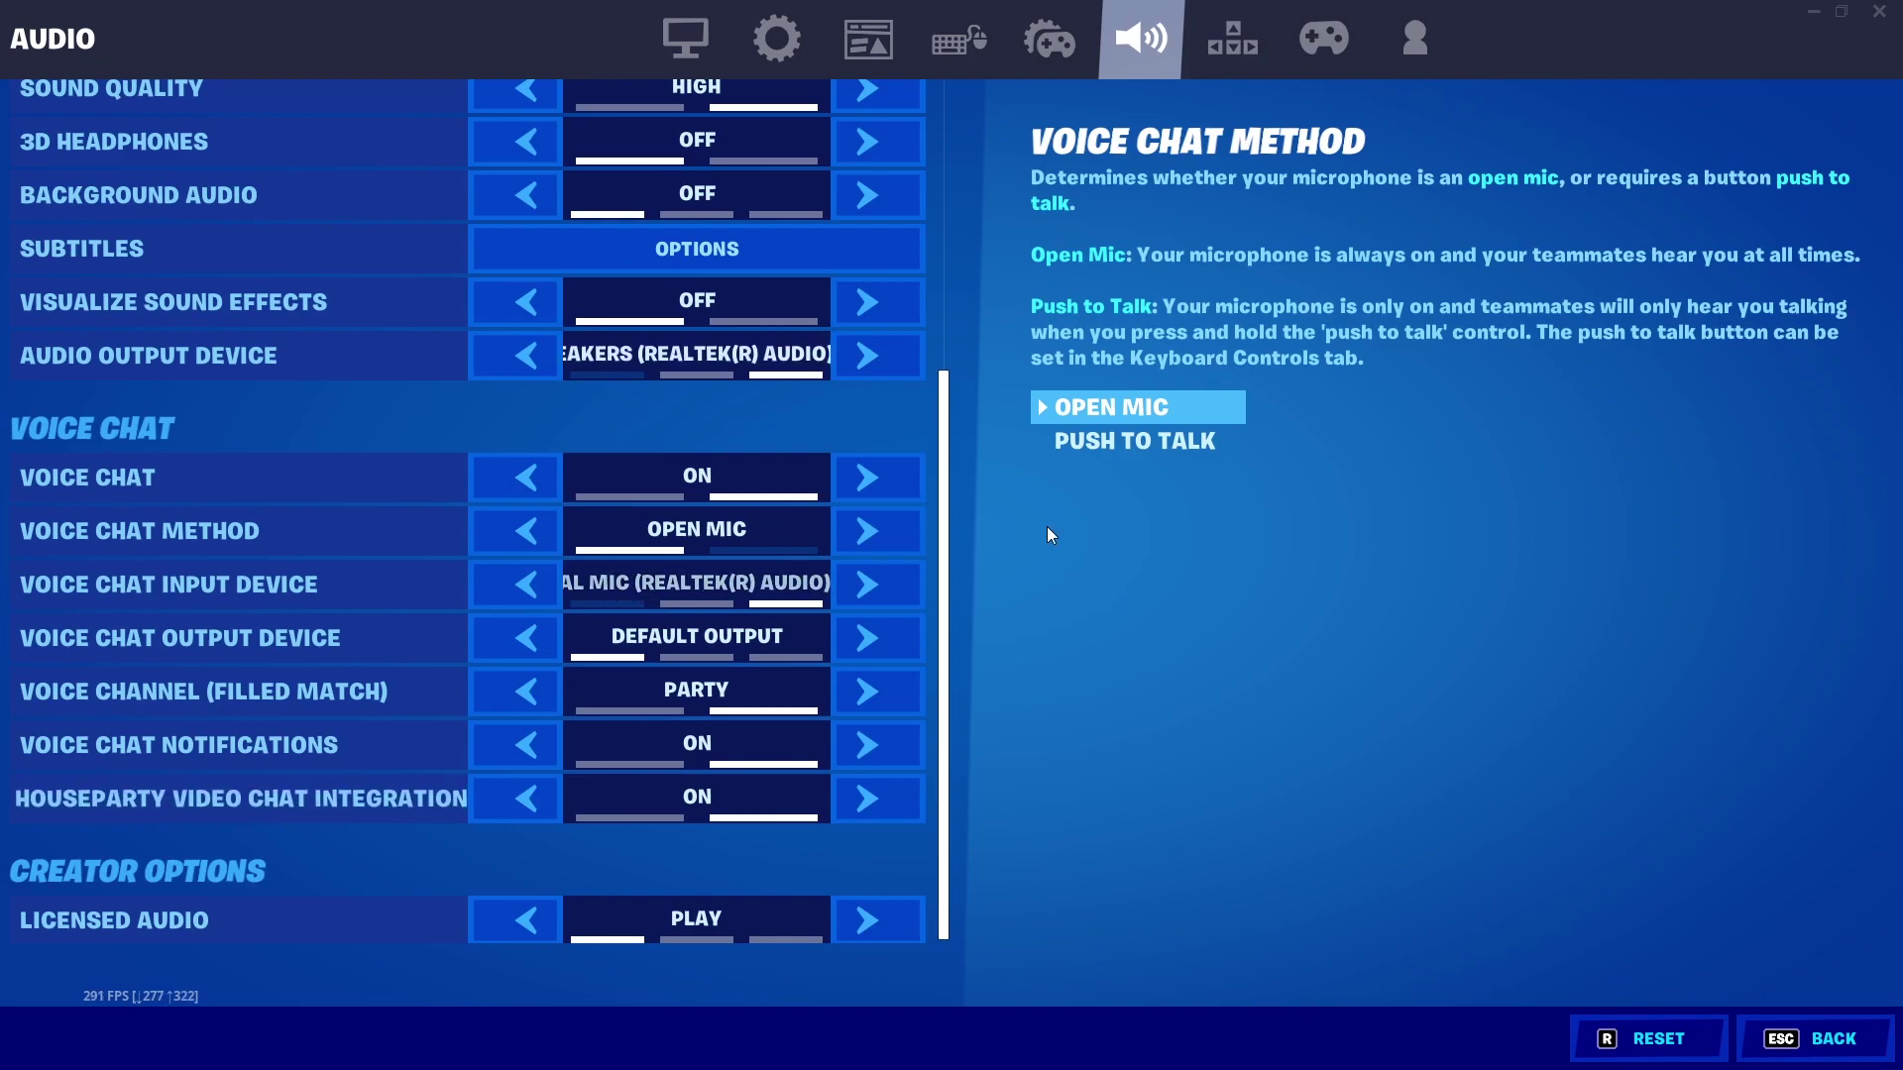
click(543, 496)
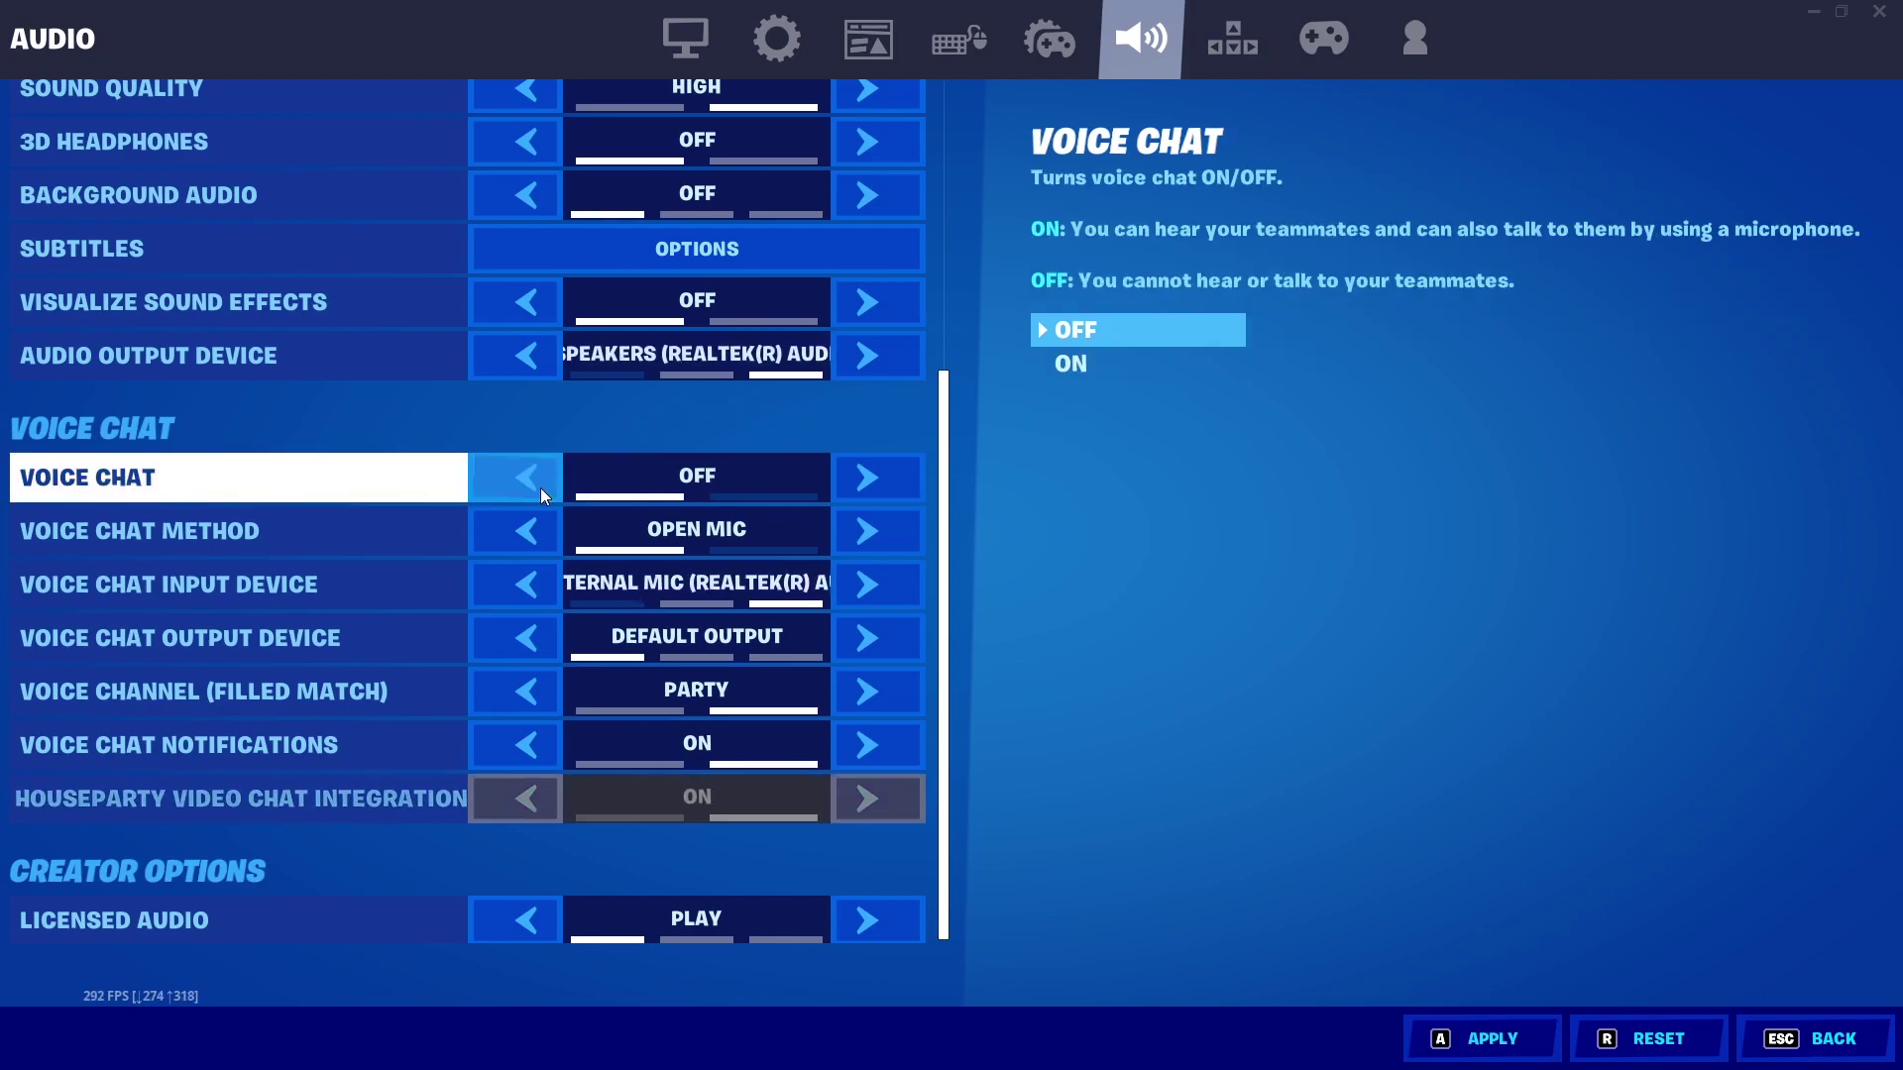
click(1487, 1056)
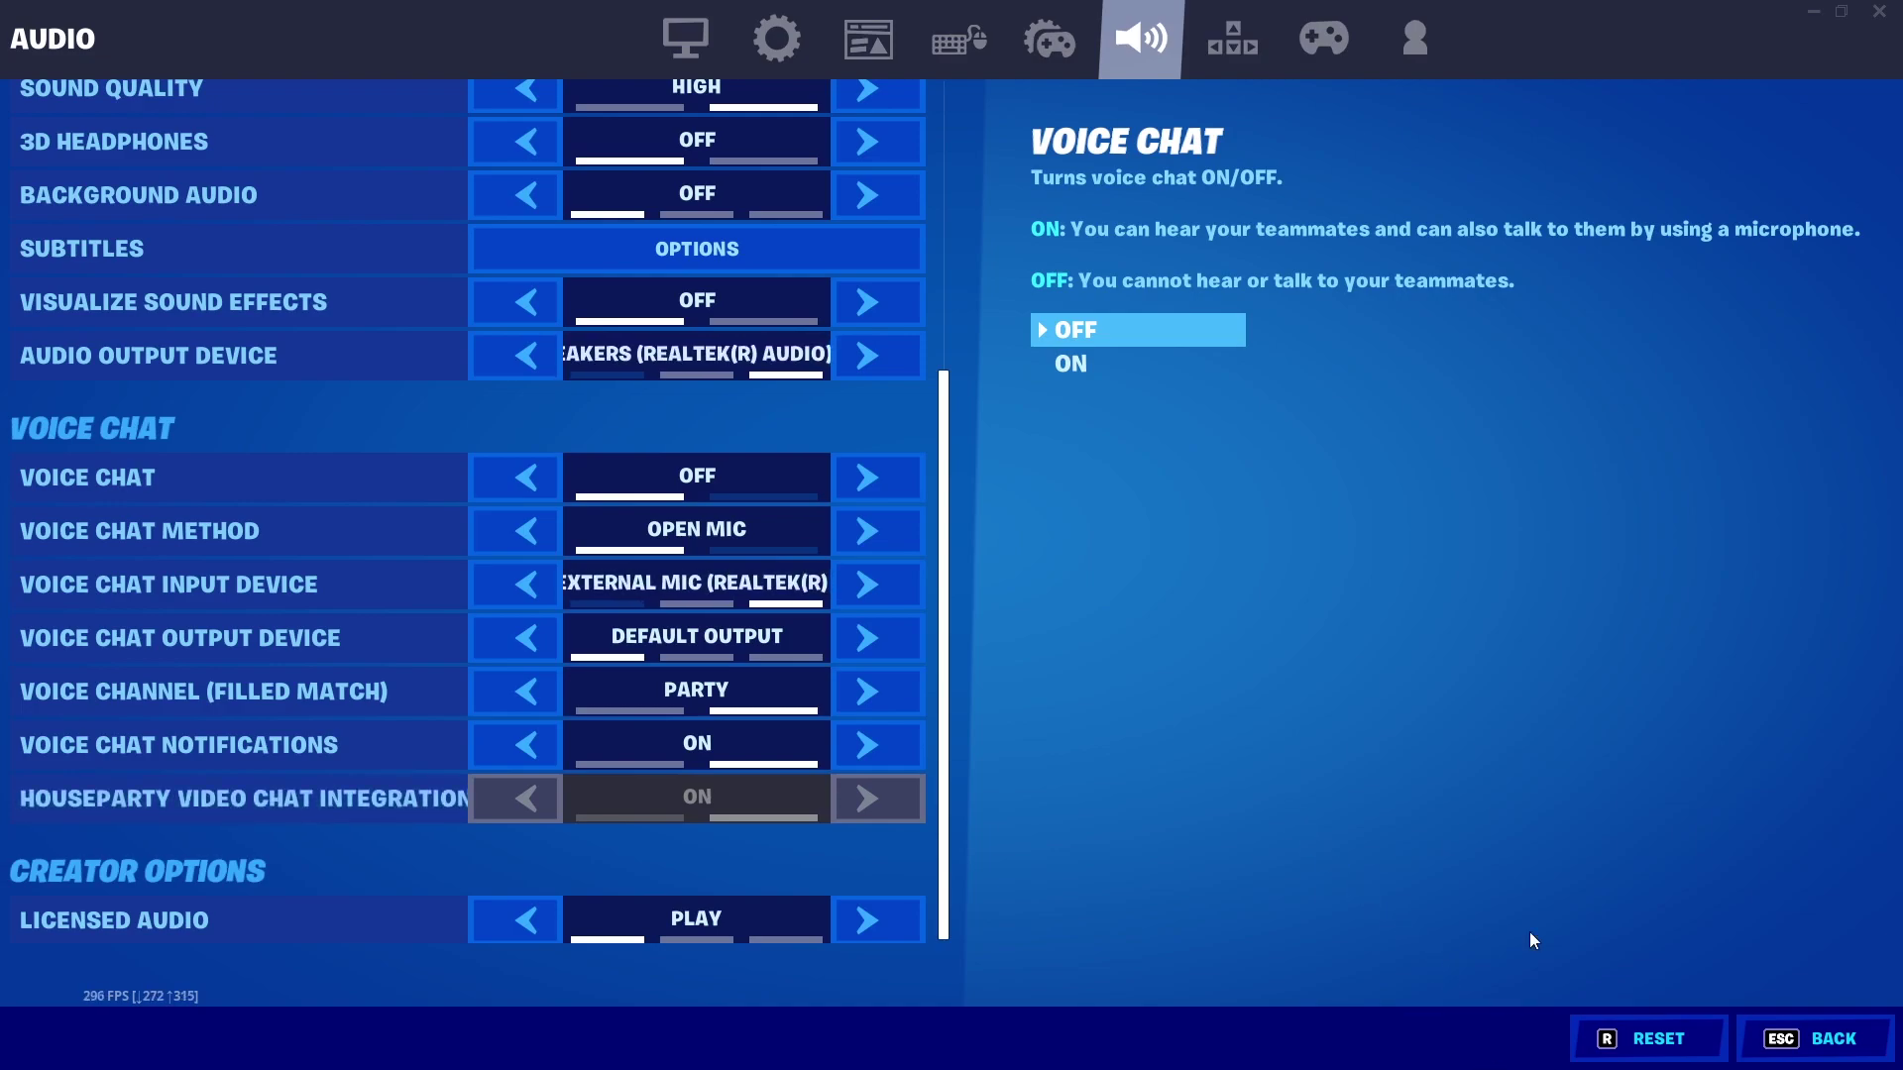
click(851, 477)
click(1521, 1032)
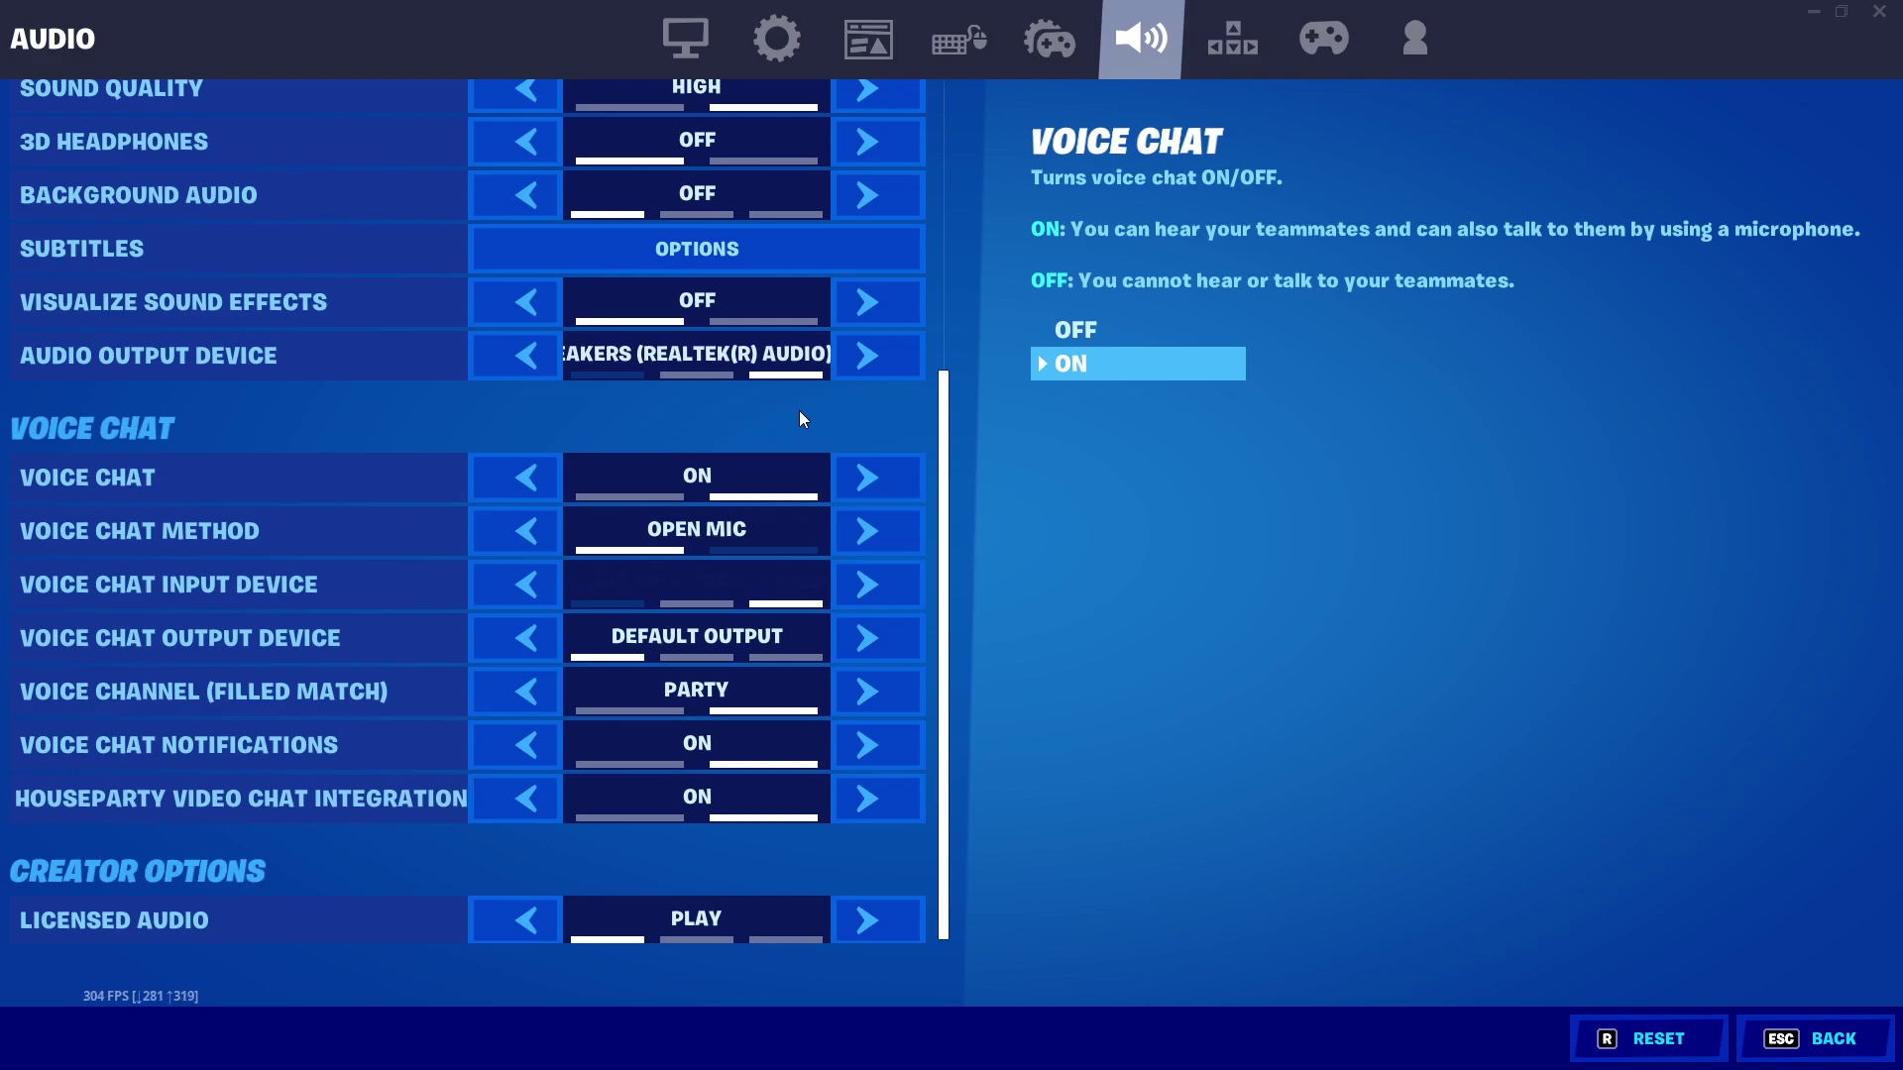
key(Escape)
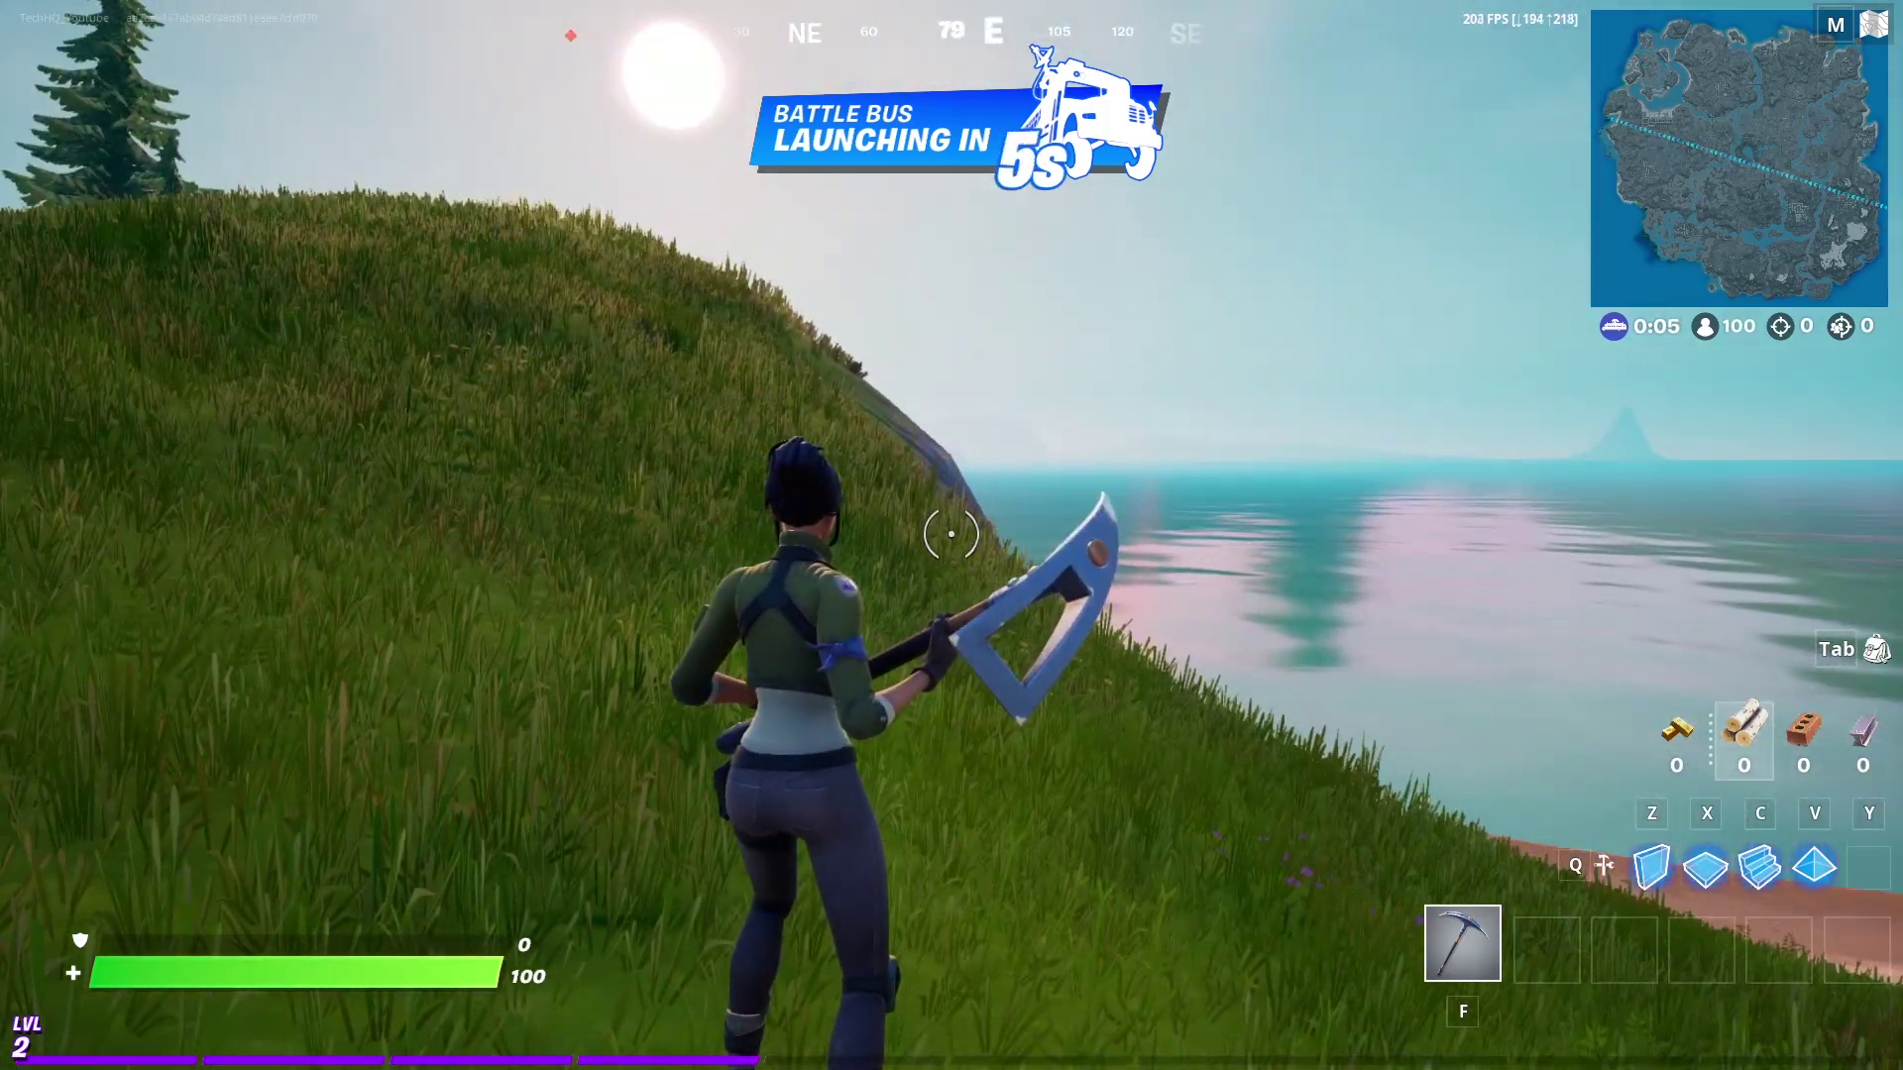
key(Escape)
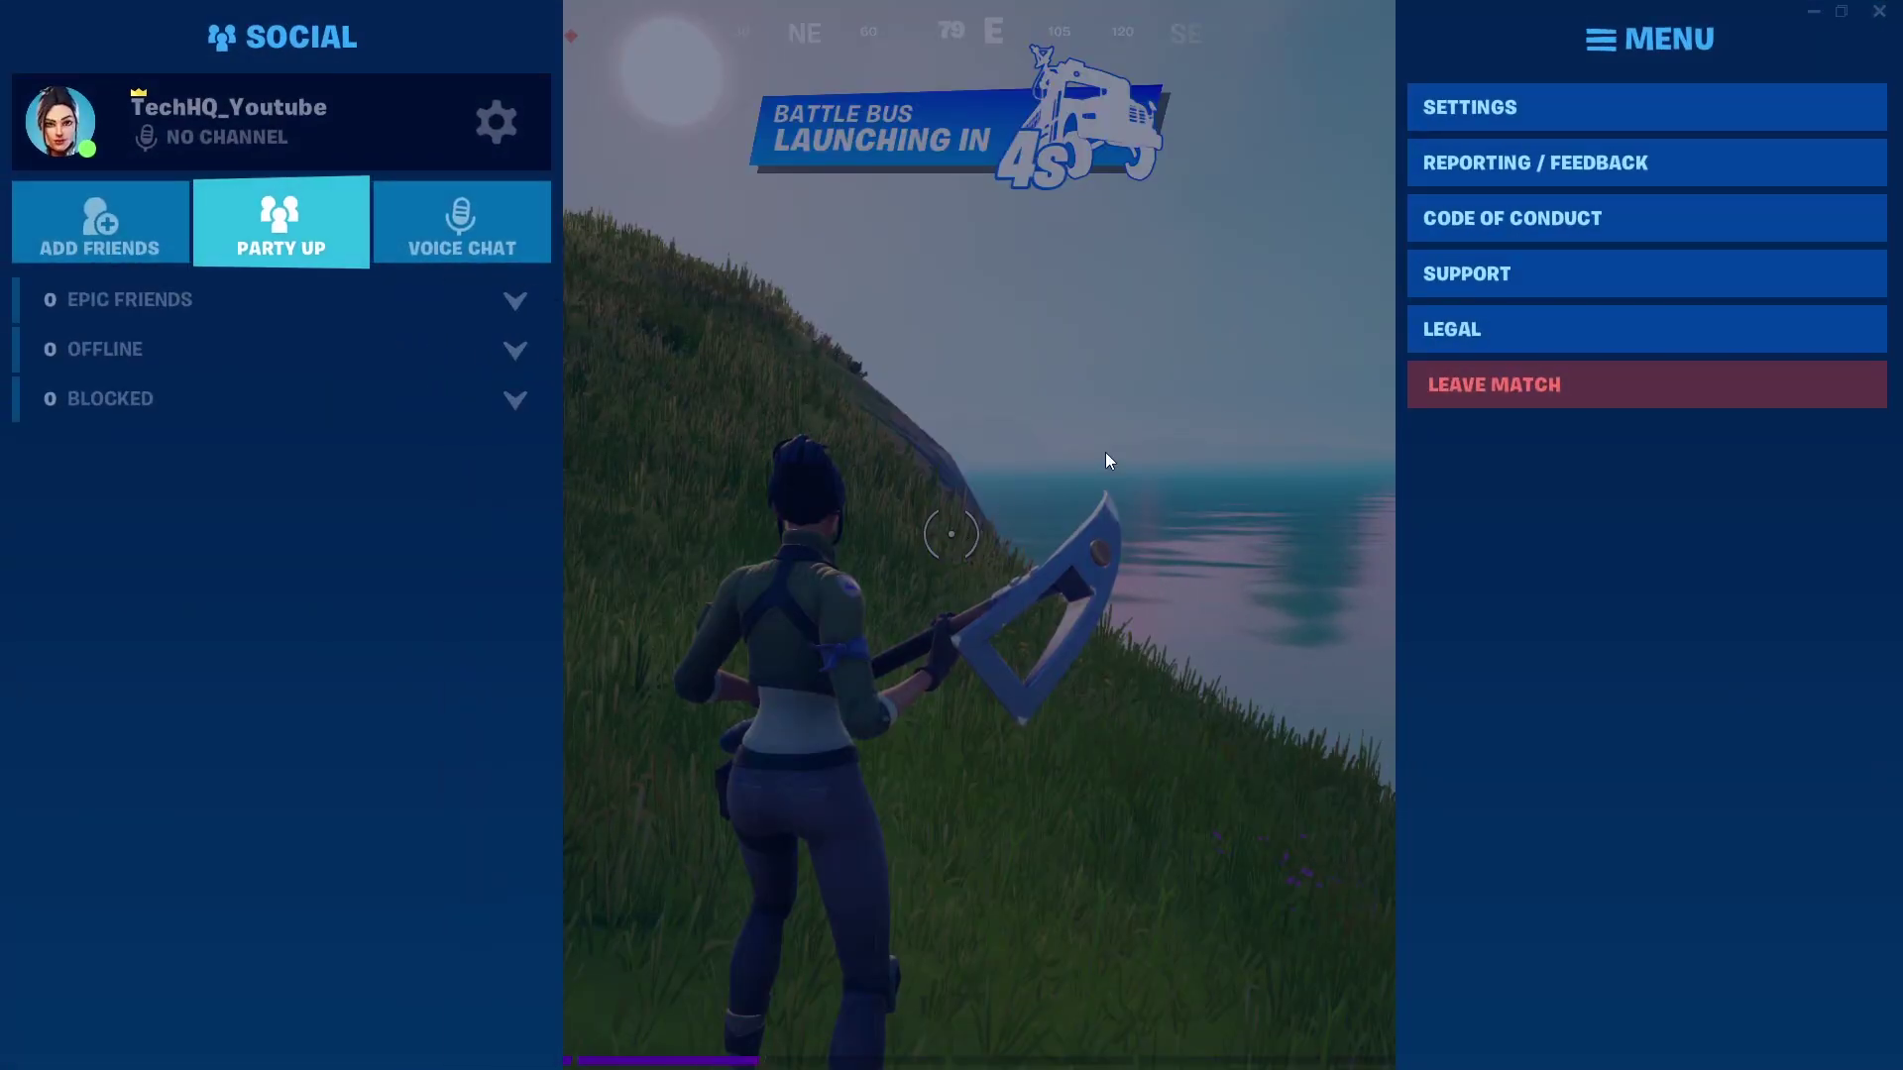
click(1427, 116)
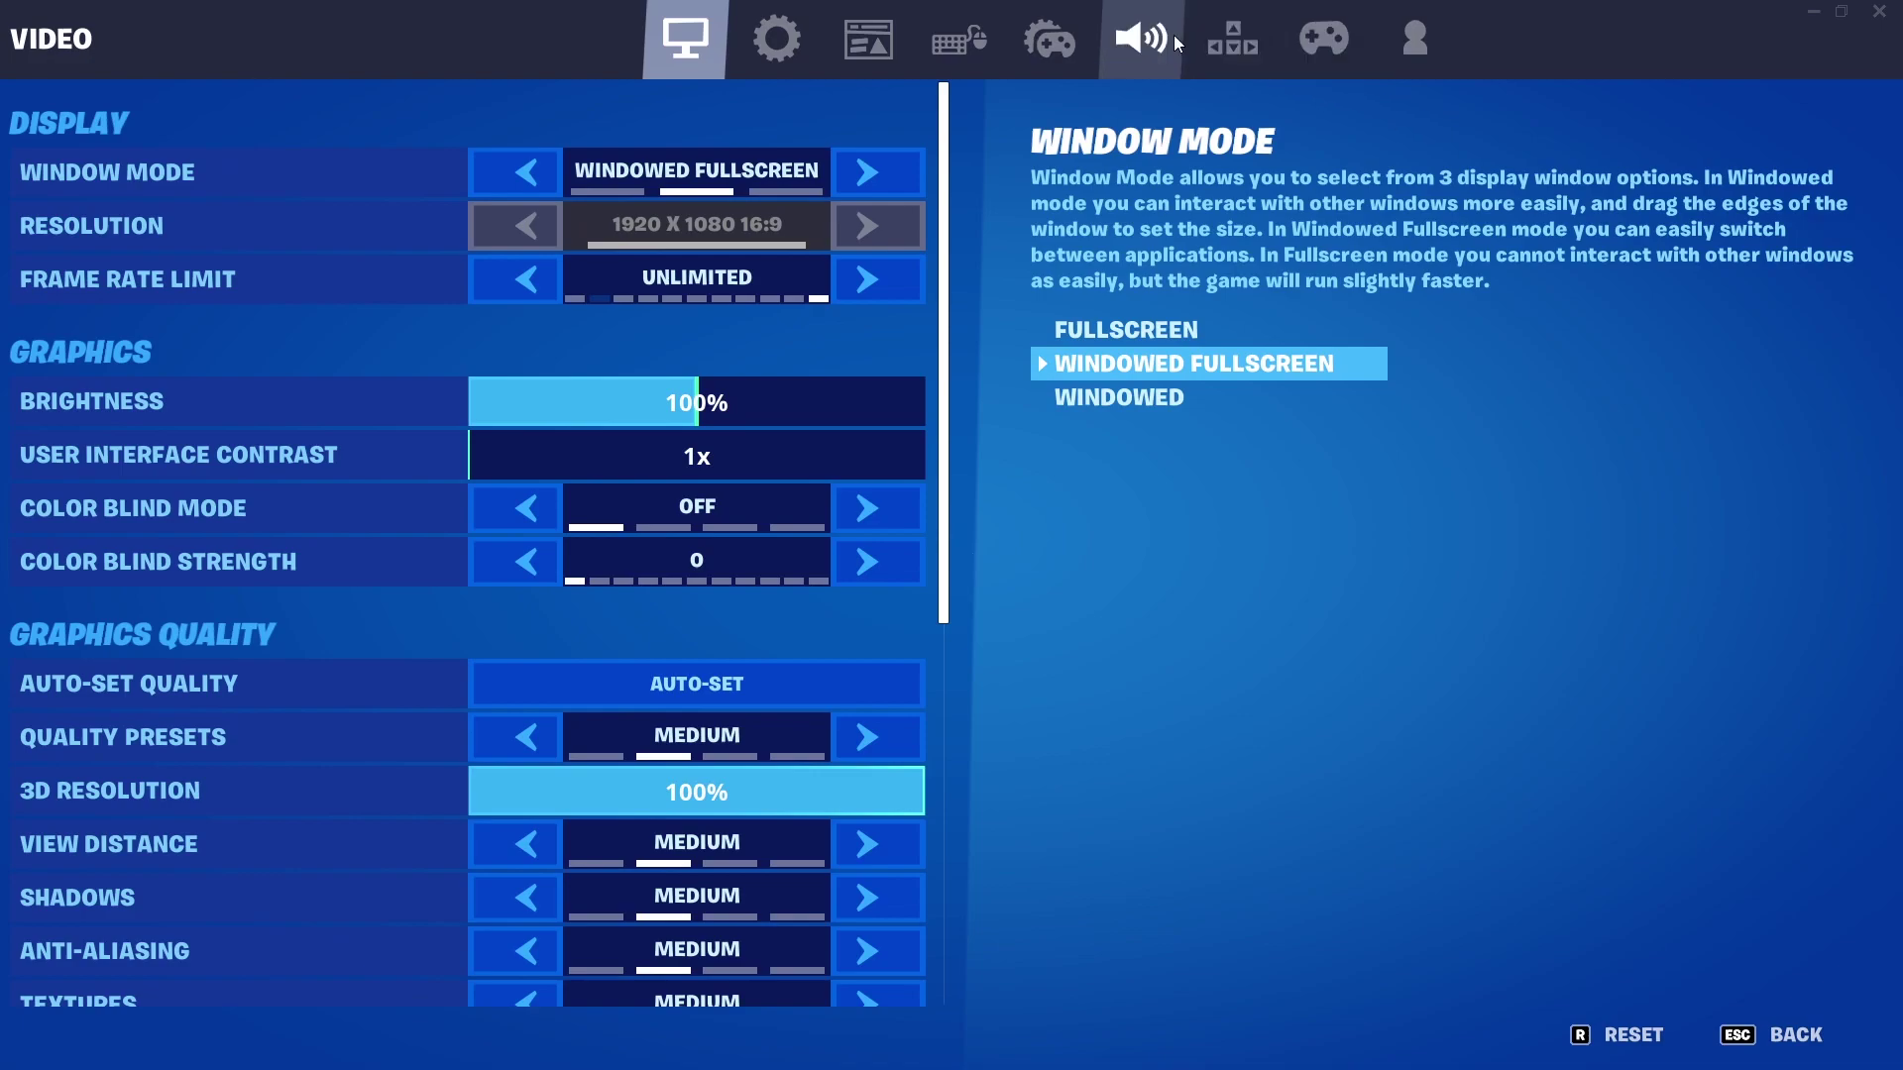
click(1140, 37)
scroll(811, 812, down, 3)
scroll(810, 812, down, 2)
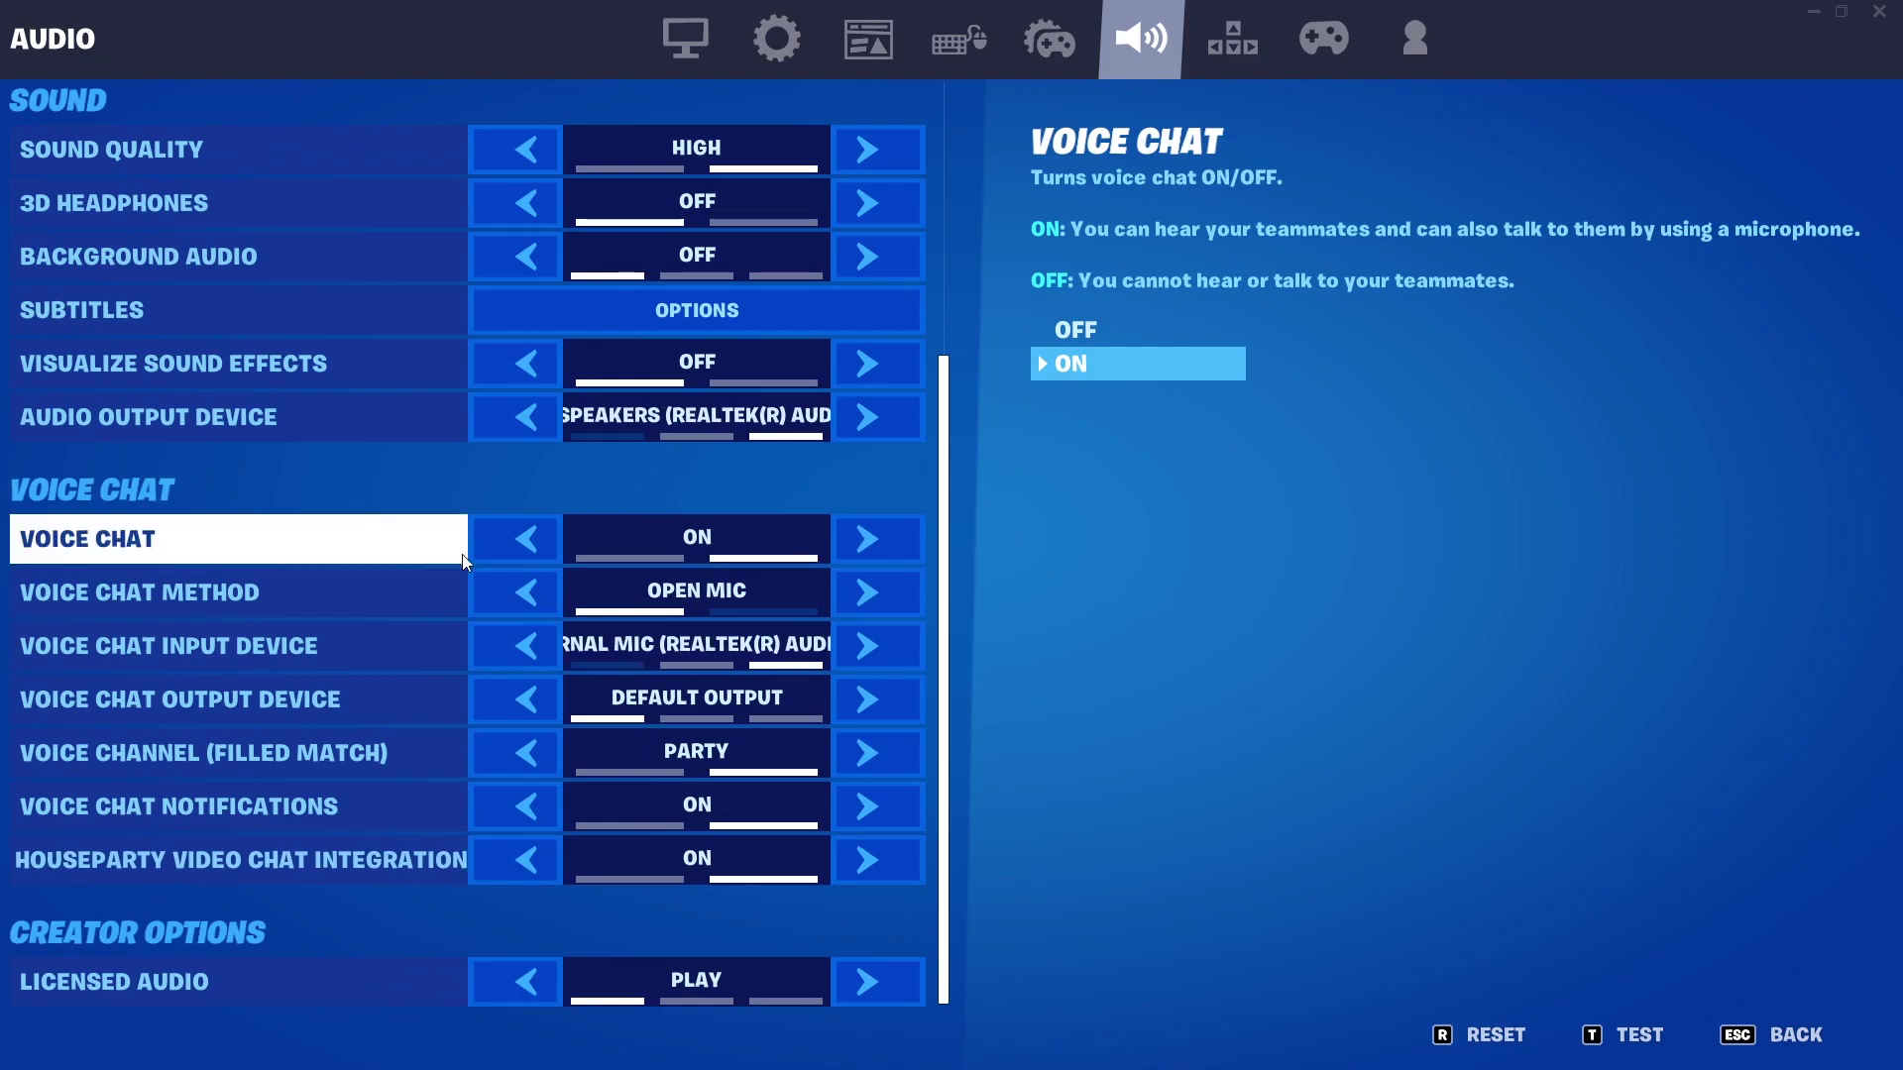
click(497, 549)
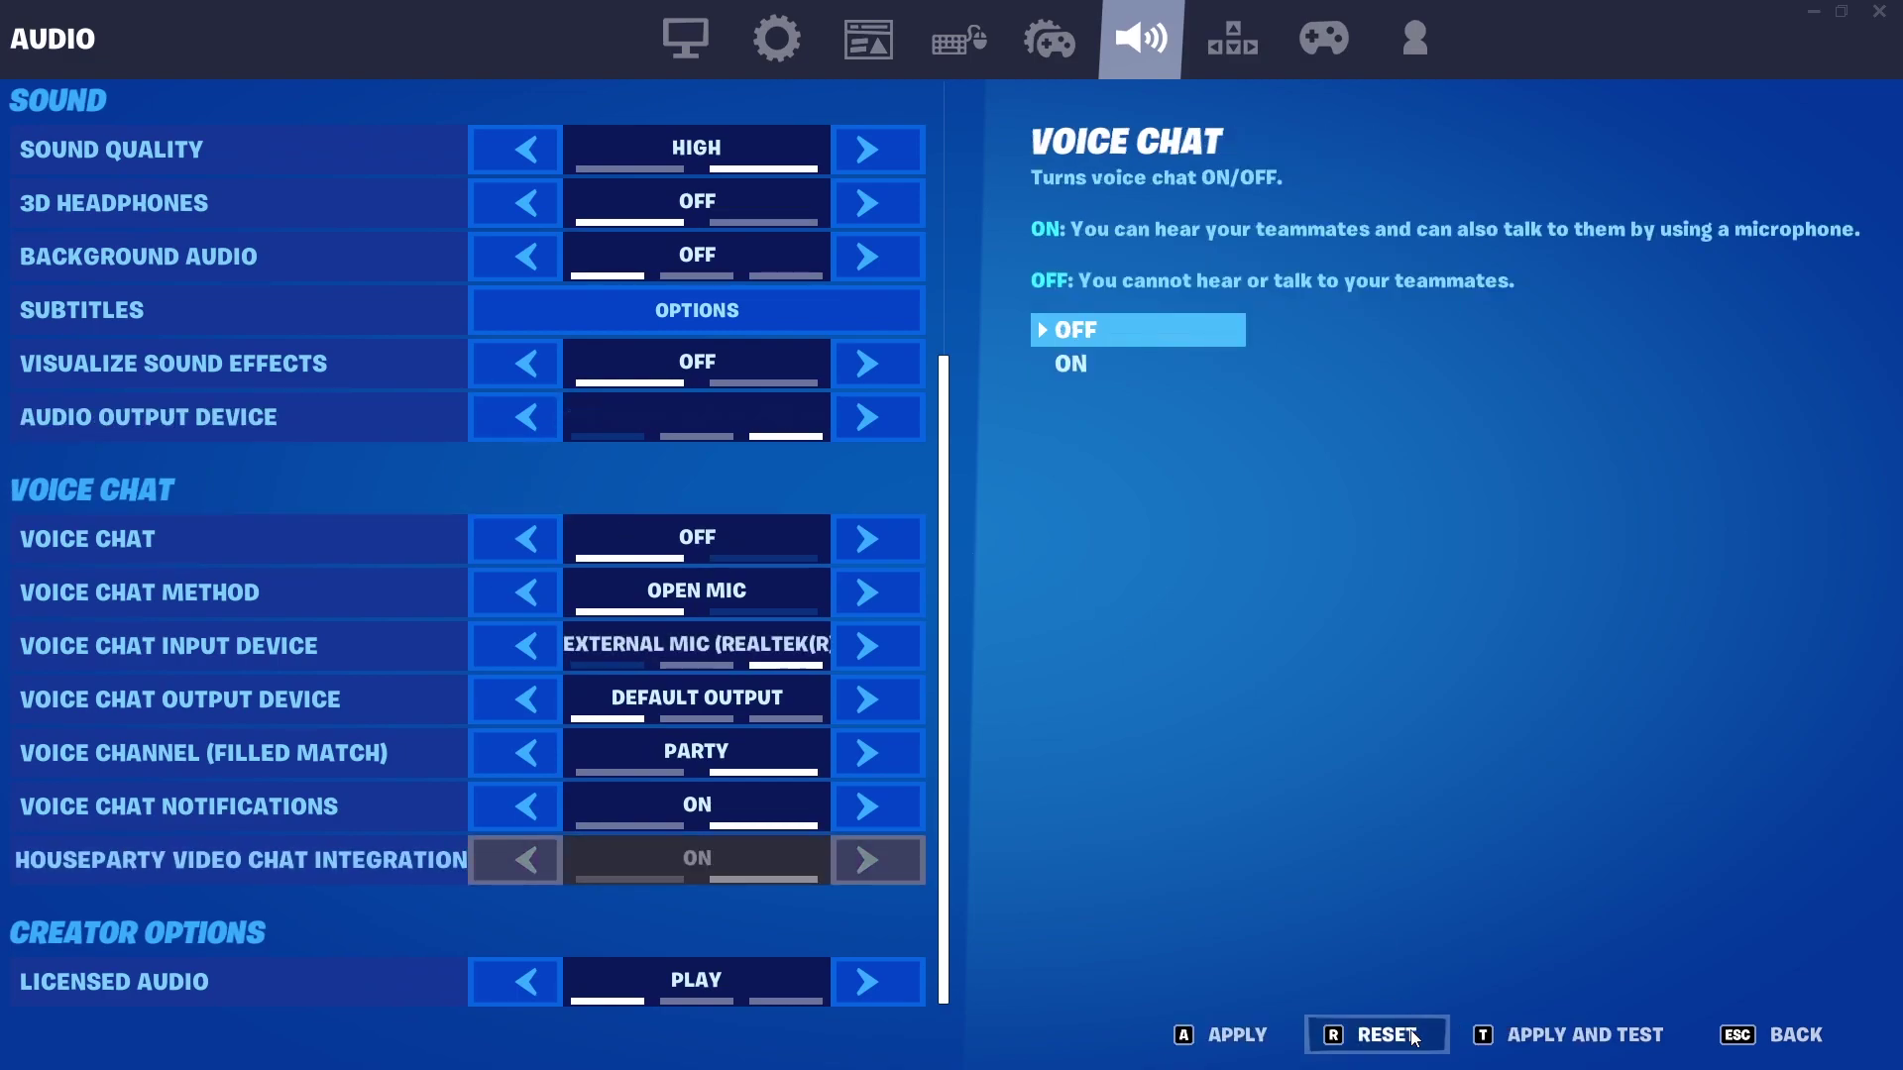
click(1229, 1035)
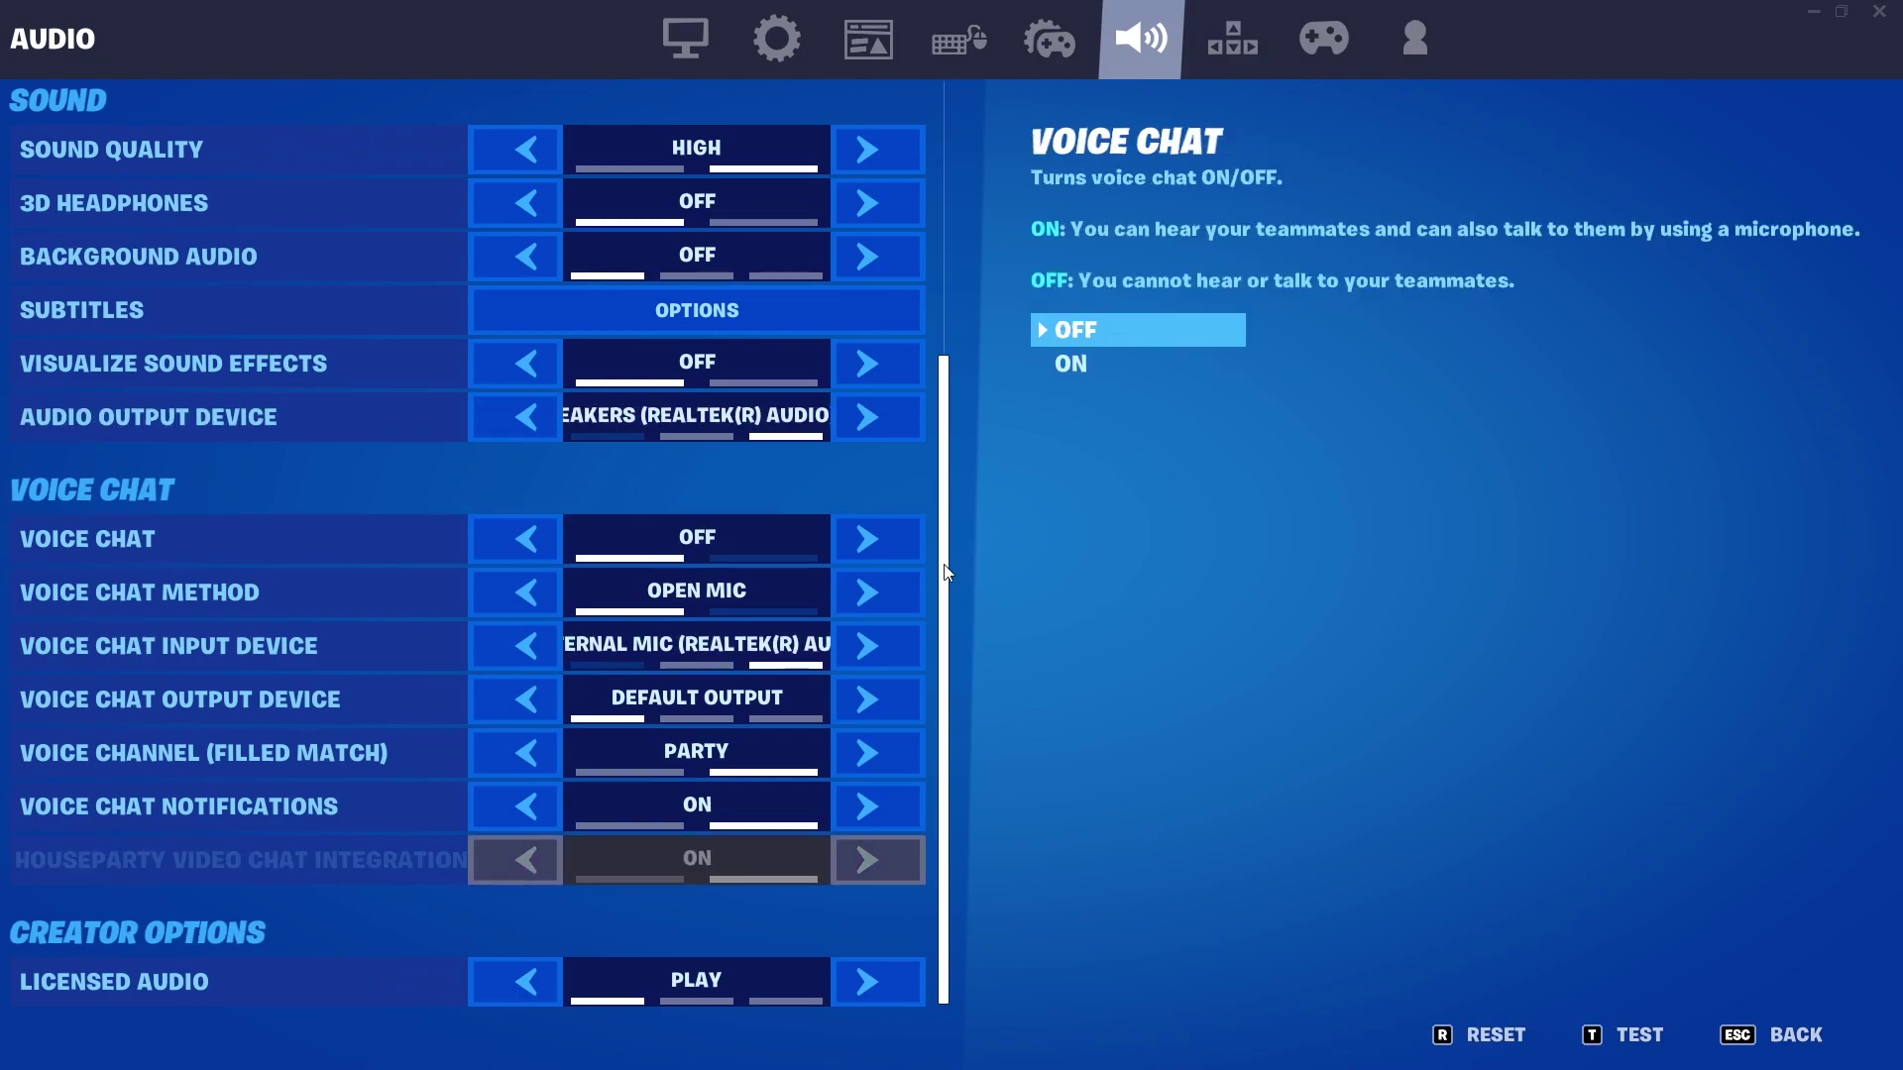
click(918, 538)
click(1232, 1035)
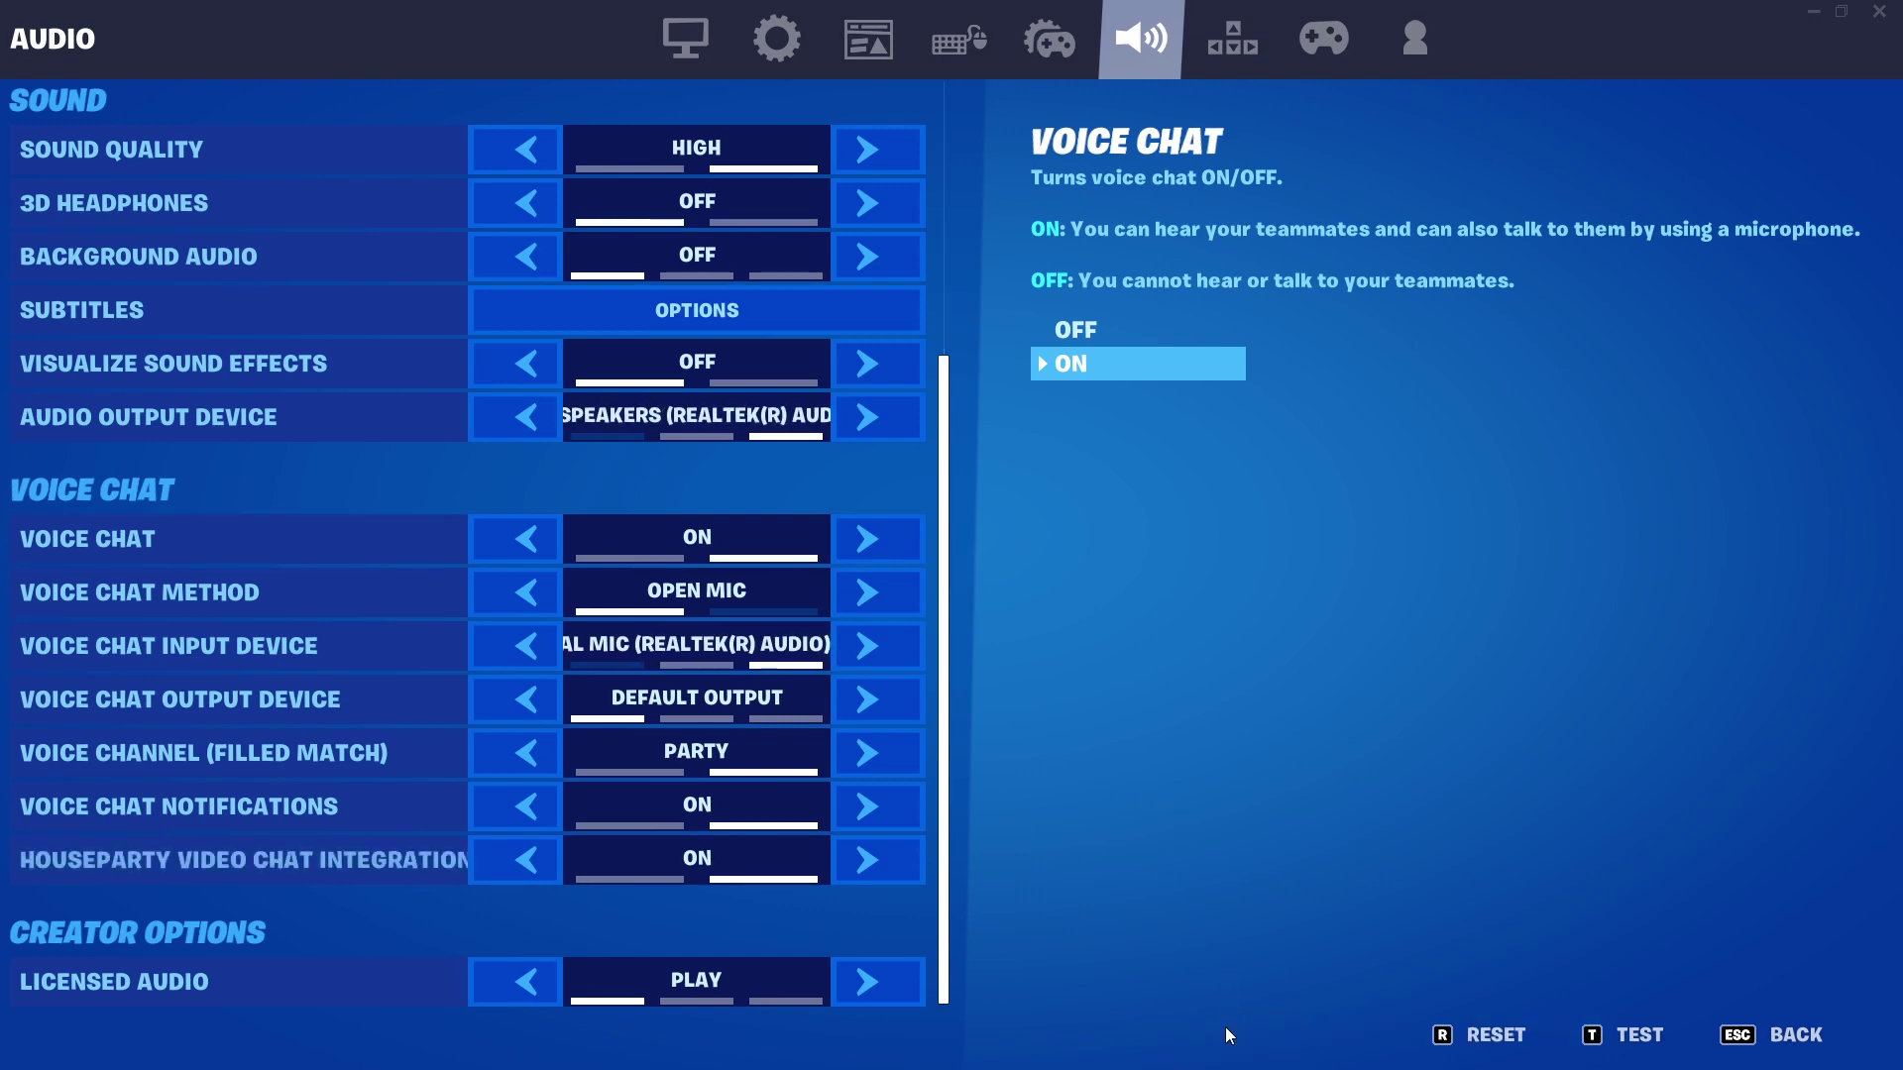